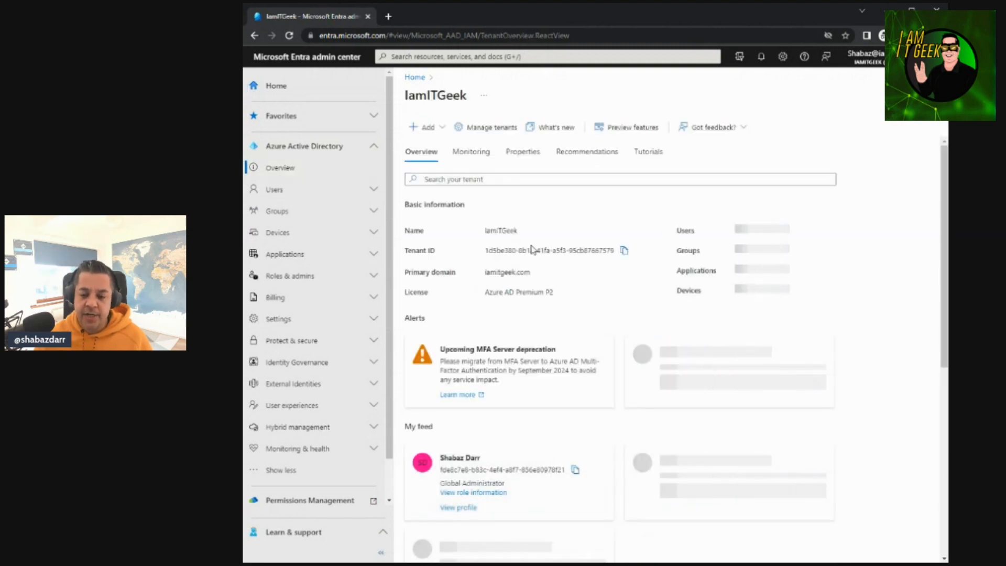
Open the list of all users, widen the user principal name column and examine the columns through to company name
{"action": "left_click", "coordinate": [291, 191]}
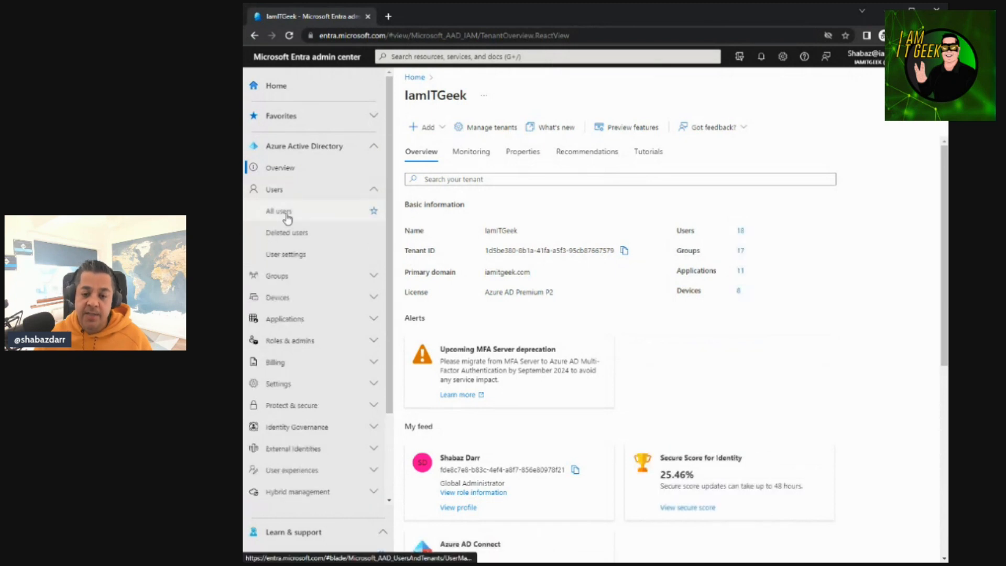
{"action": "left_click", "coordinate": [286, 214]}
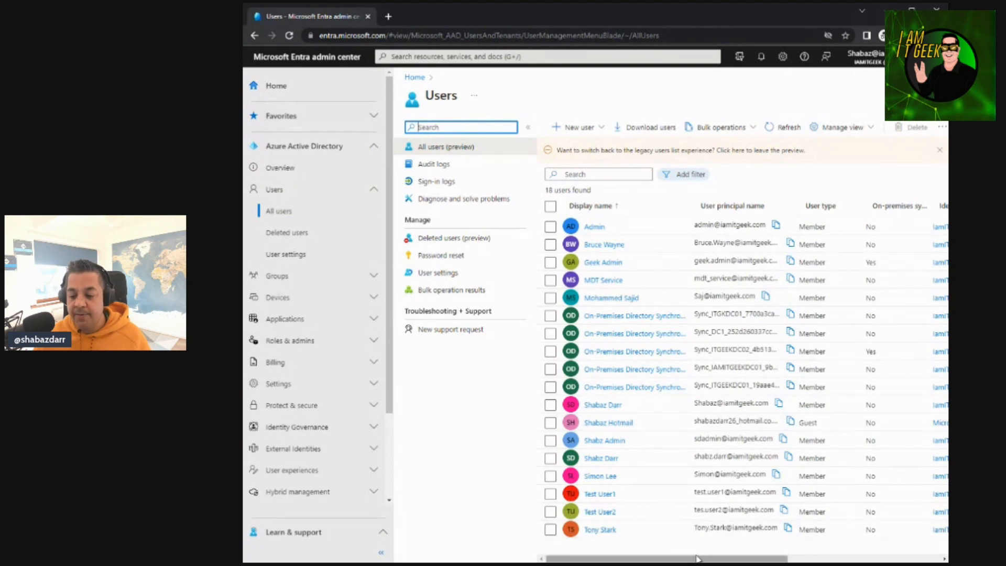
{"action": "left_click_drag", "start_coordinate": [698, 560], "coordinate": [727, 560]}
{"action": "mouse_move", "coordinate": [649, 559]}
{"action": "left_mouse_down"}
{"action": "mouse_move", "coordinate": [625, 561]}
{"action": "mouse_move", "coordinate": [640, 560]}
{"action": "left_mouse_up"}
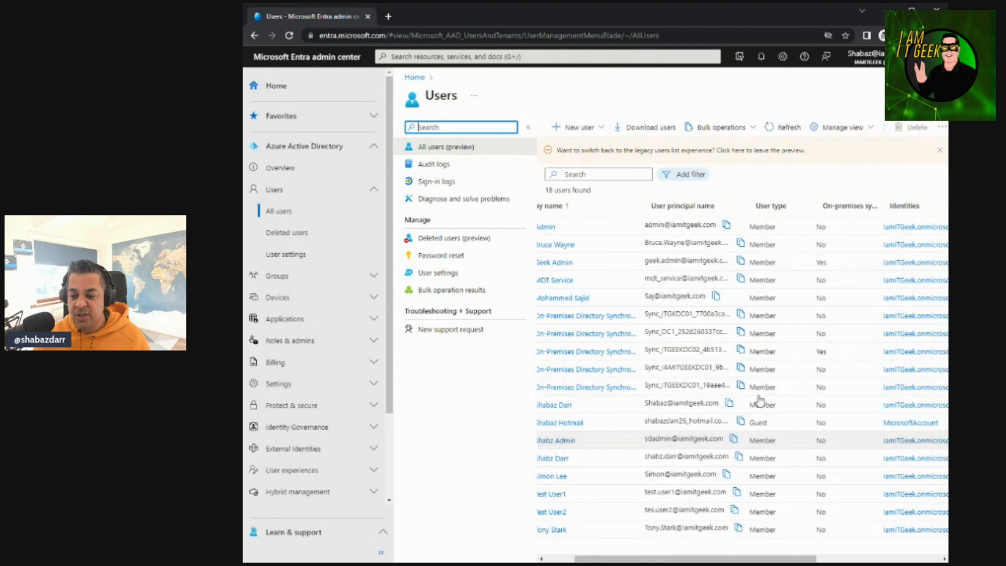
{"action": "left_click_drag", "start_coordinate": [745, 201], "coordinate": [790, 202]}
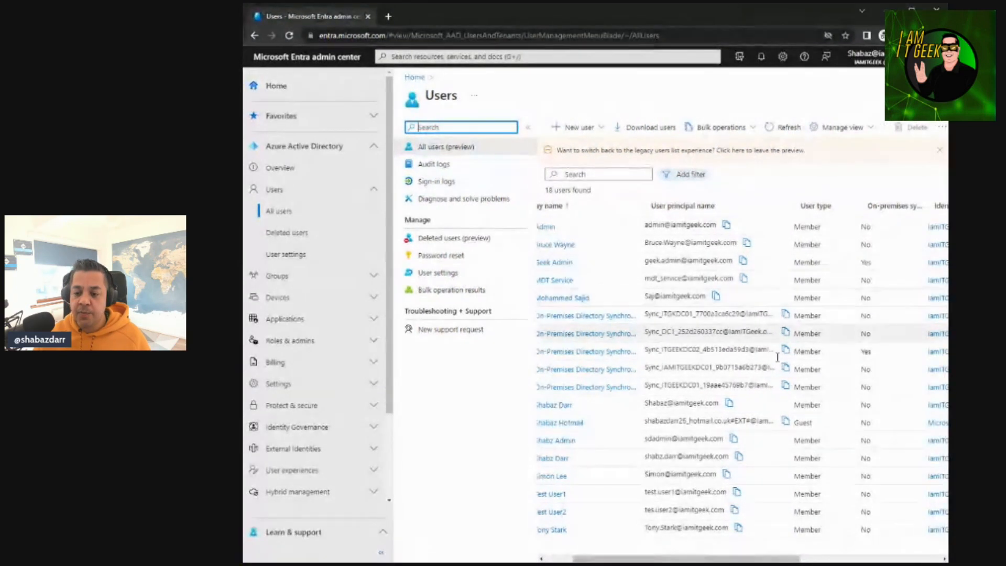
{"action": "left_click_drag", "start_coordinate": [641, 560], "coordinate": [744, 560]}
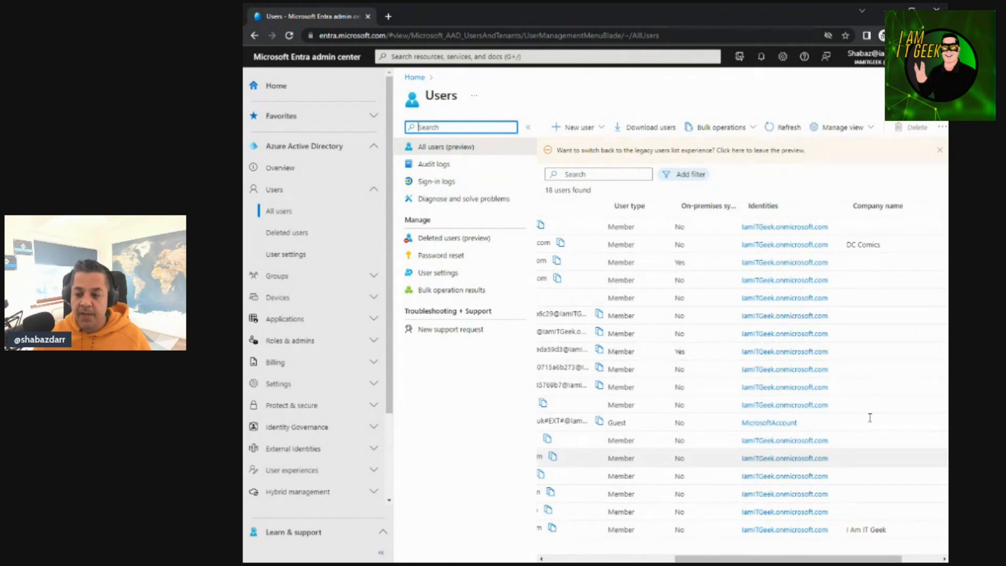
{"action": "left_click_drag", "start_coordinate": [755, 561], "coordinate": [626, 561]}
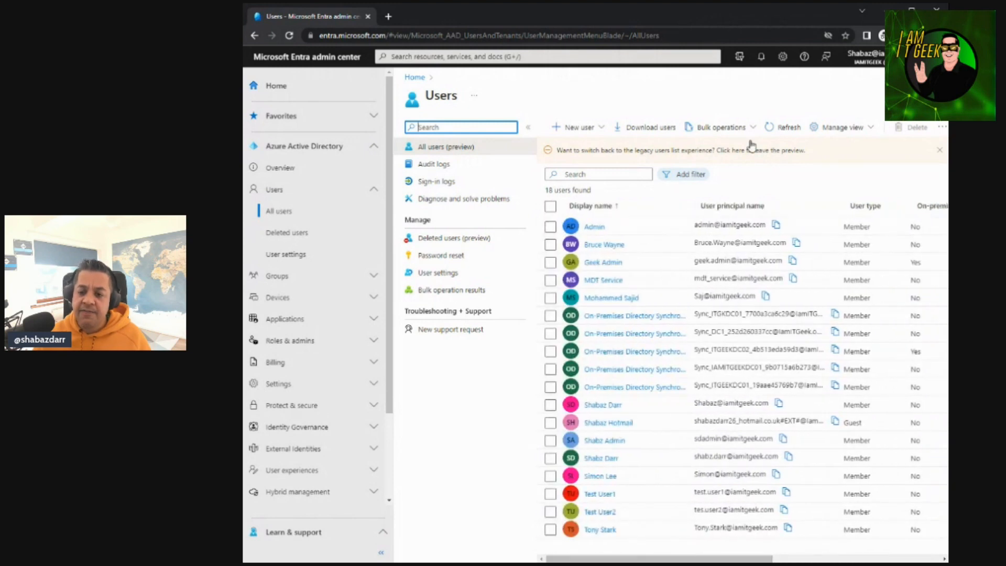
View the audit logs for users, then their sign-in logs and the fields available for filtering sign-ins
{"action": "left_click", "coordinate": [435, 165]}
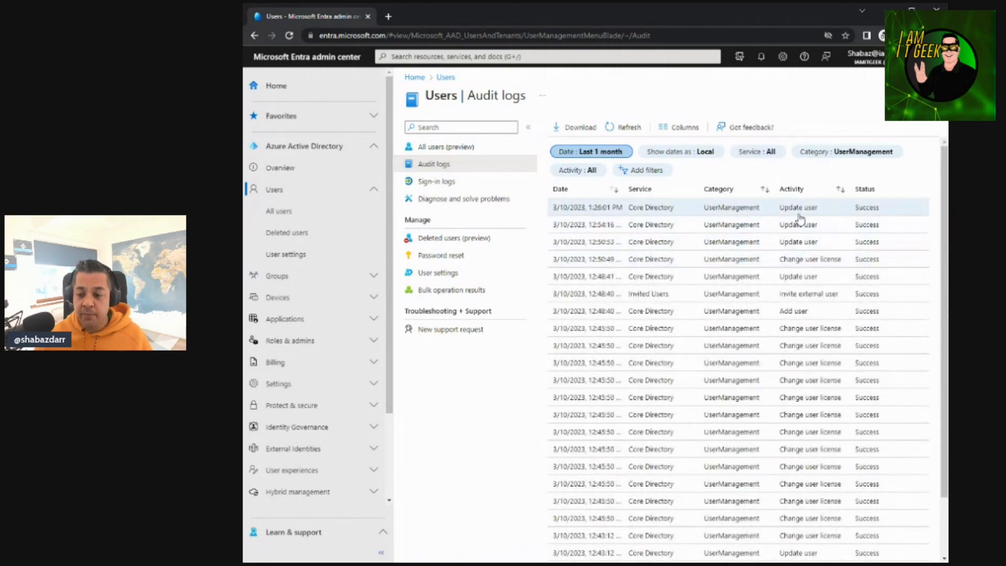
{"action": "left_click", "coordinate": [432, 182]}
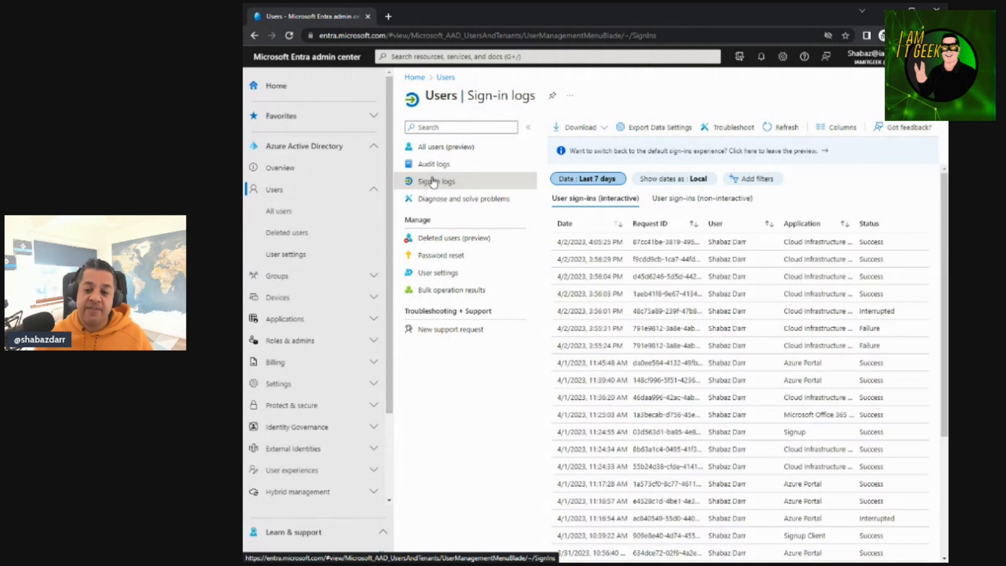
{"action": "left_click", "coordinate": [777, 184]}
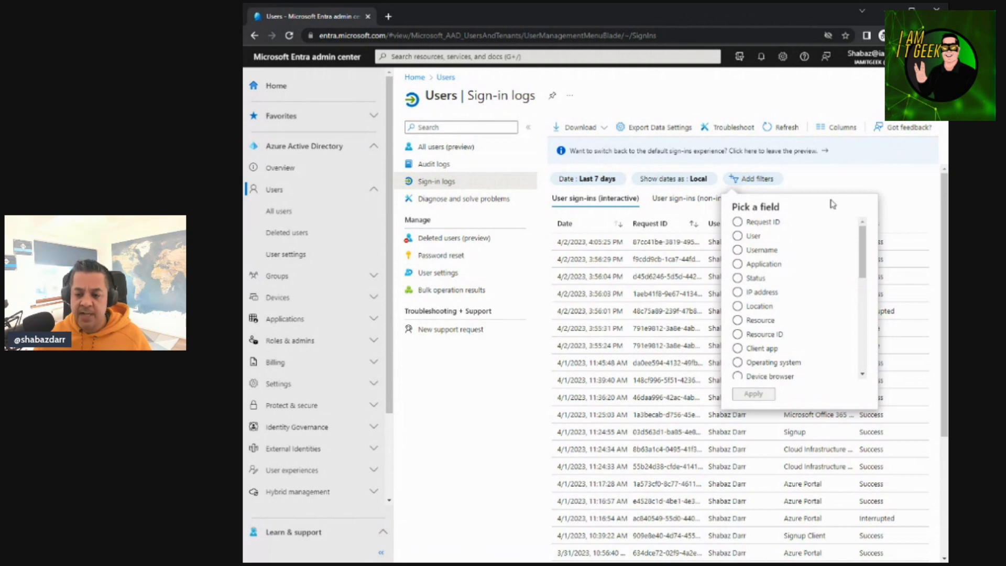
{"action": "left_click", "coordinate": [842, 181]}
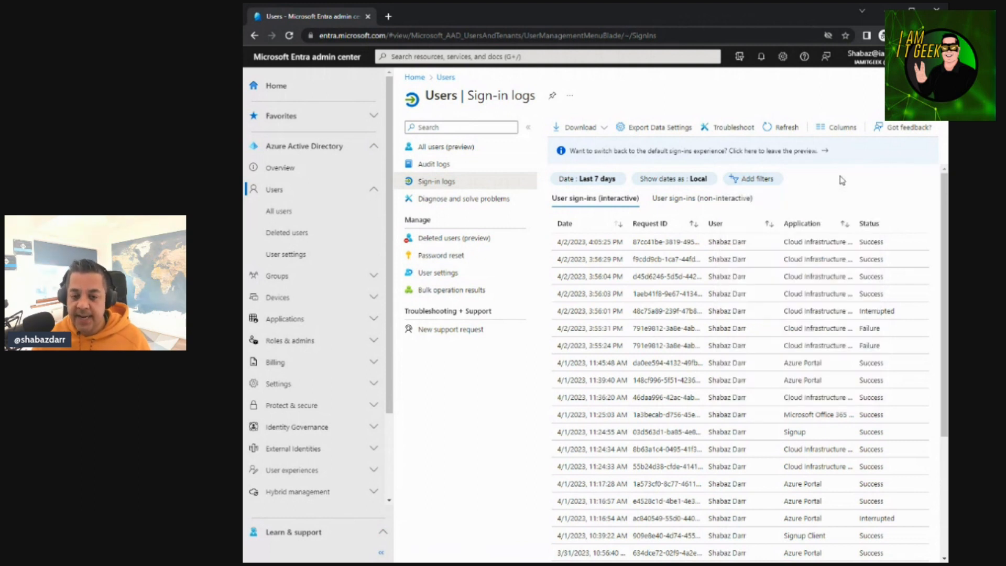
Return to all users and open the properties editor of the user whose company is DC Comics
{"action": "left_click", "coordinate": [445, 153]}
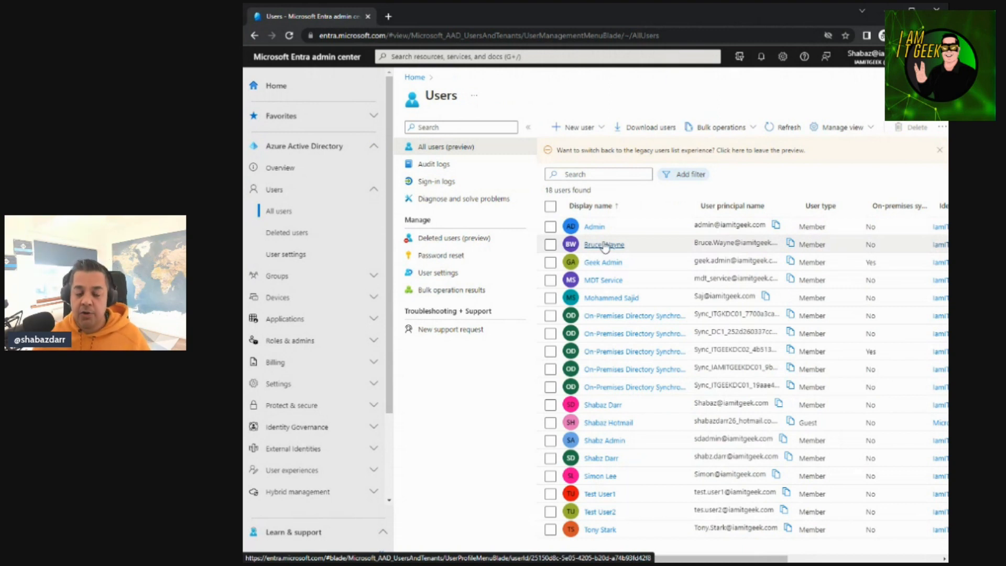
{"action": "left_click", "coordinate": [605, 246]}
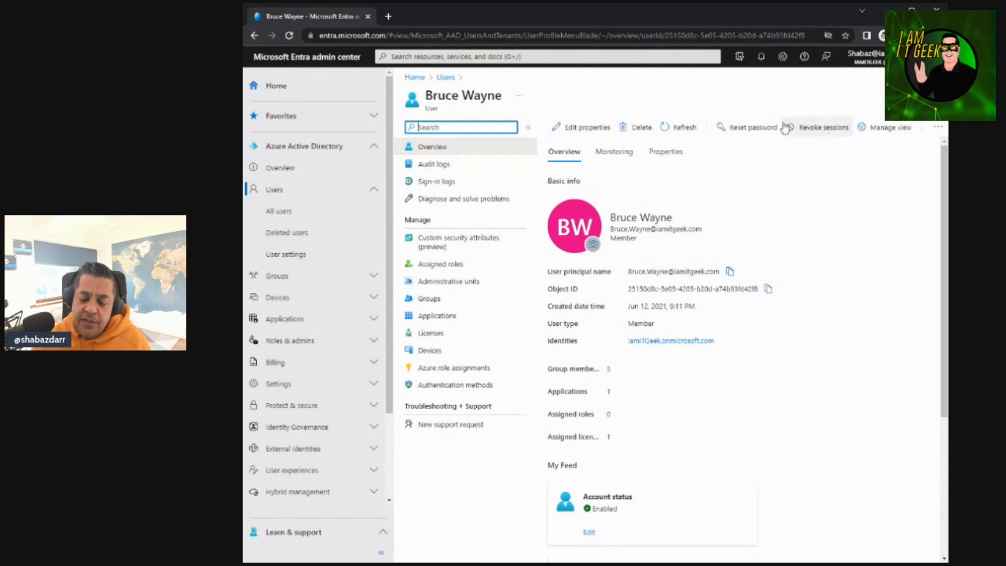
{"action": "left_click", "coordinate": [572, 129]}
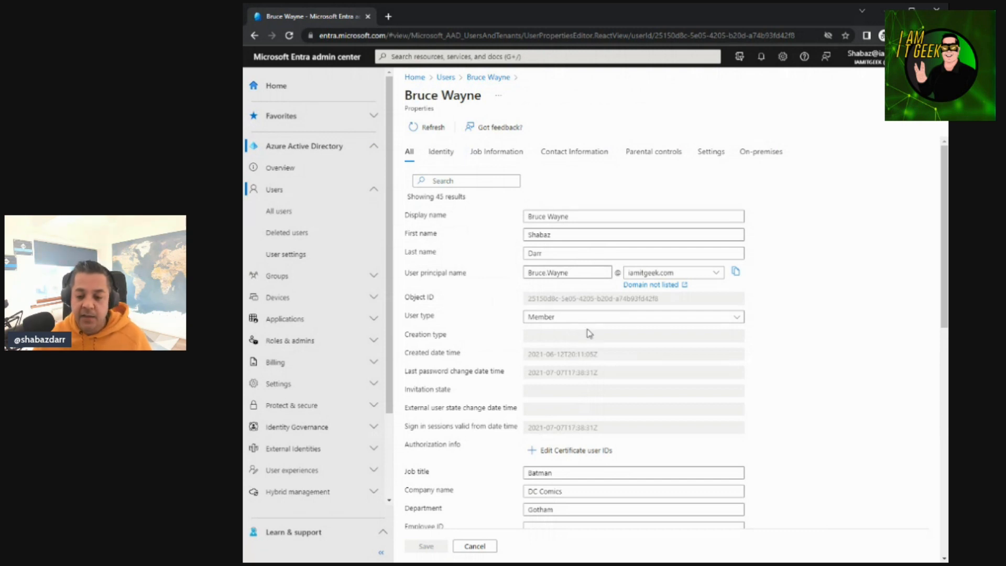
Check the user principal name's domain choices and the available user types without changing either property
{"action": "left_click", "coordinate": [714, 274]}
{"action": "left_click", "coordinate": [713, 275]}
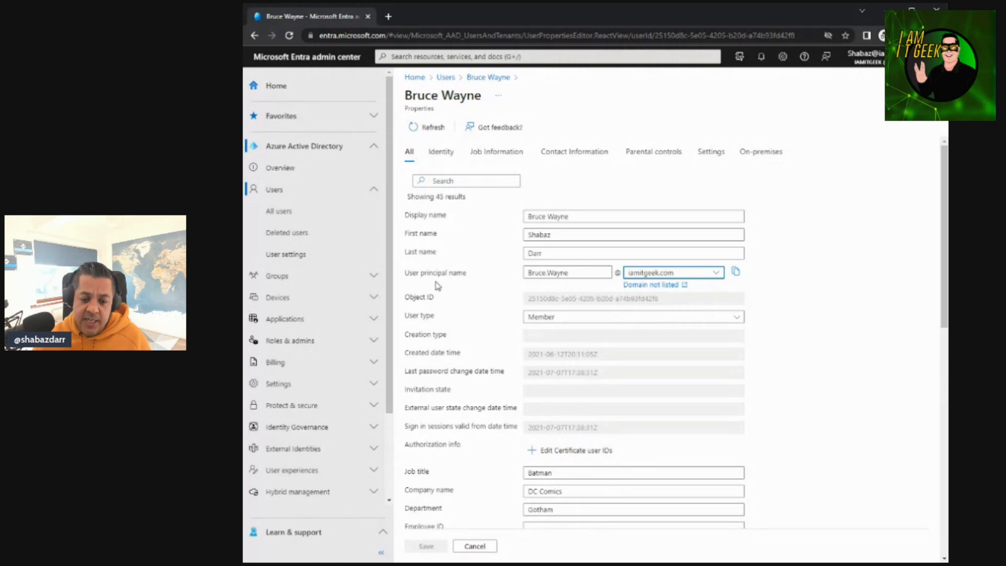
{"action": "scroll", "coordinate": [534, 346], "scroll_direction": "down", "scroll_amount": 1}
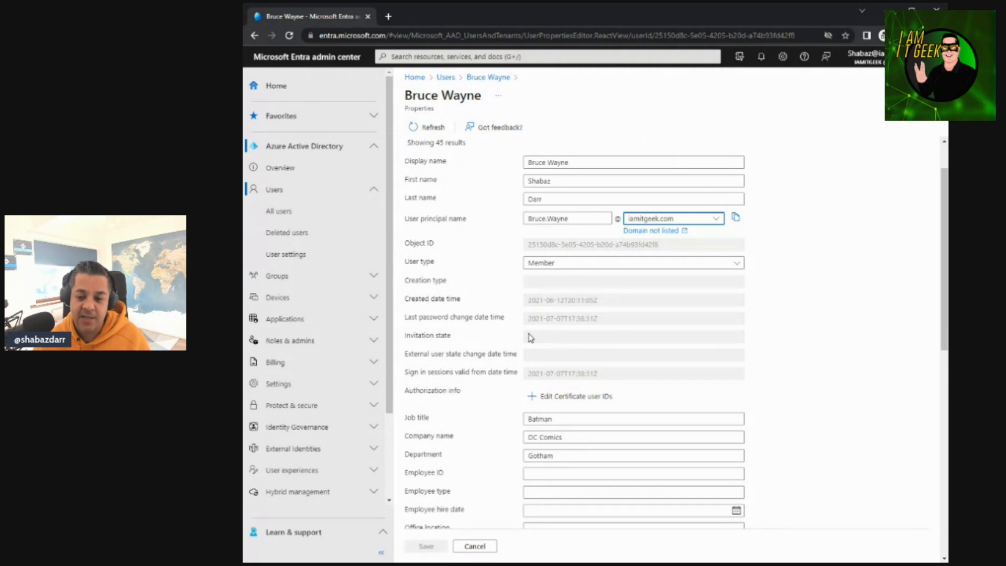
{"action": "left_click", "coordinate": [573, 219]}
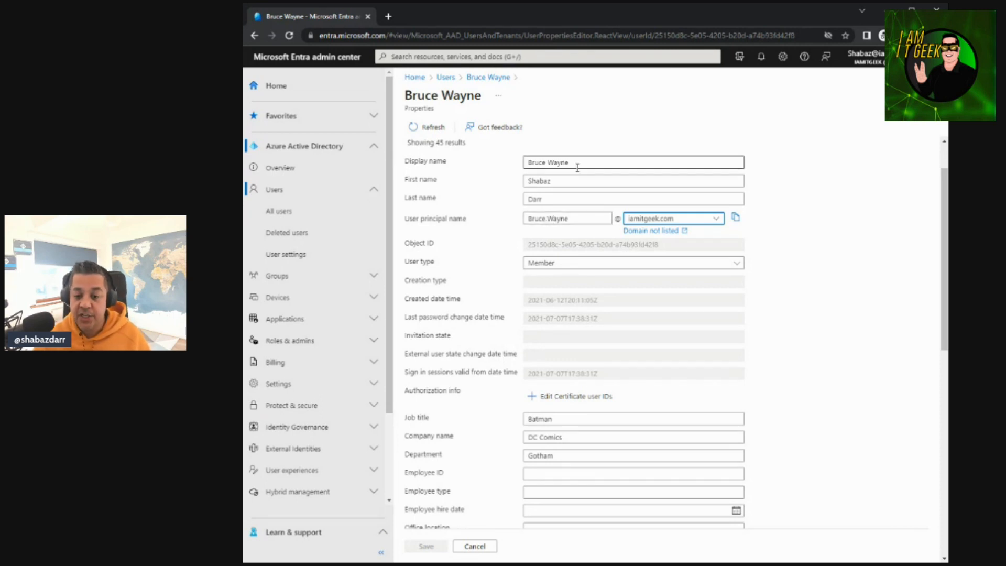
{"action": "left_click", "coordinate": [603, 267]}
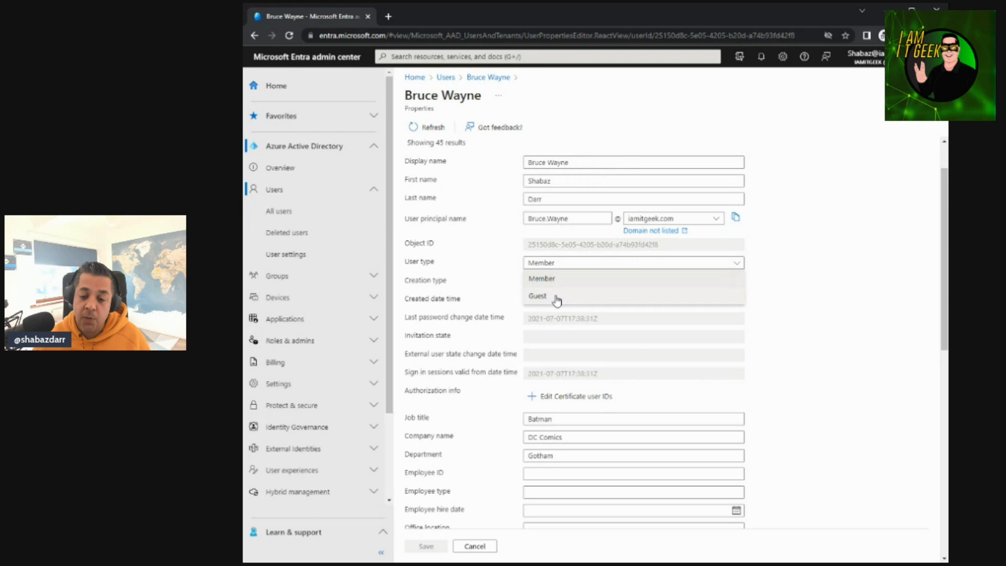
{"action": "left_click", "coordinate": [836, 276]}
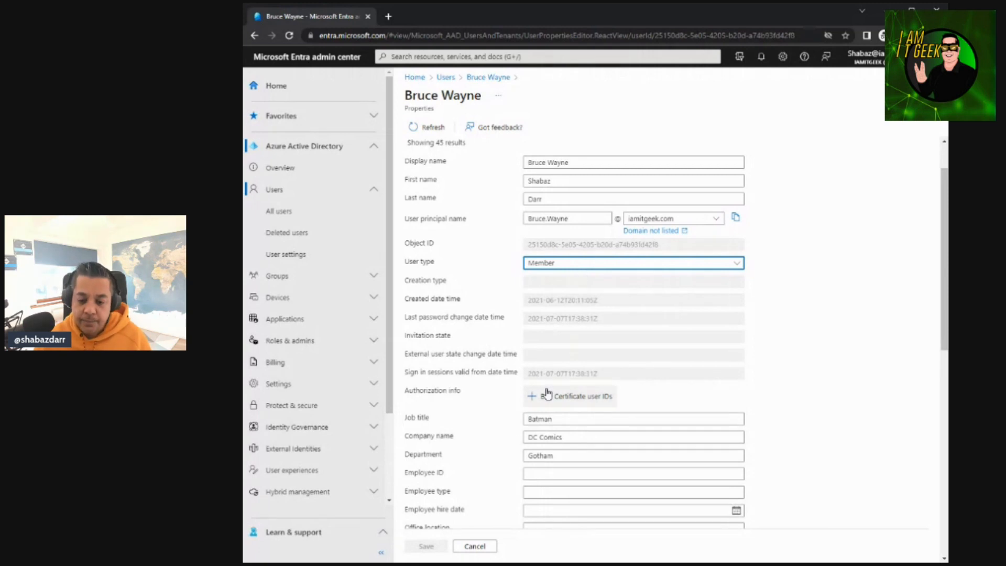
Examine the job, contact, account and on-premises properties of the user, then return to the user's overview
{"action": "scroll", "coordinate": [625, 389], "scroll_direction": "down", "scroll_amount": 1}
{"action": "scroll", "coordinate": [621, 385], "scroll_direction": "down", "scroll_amount": 2}
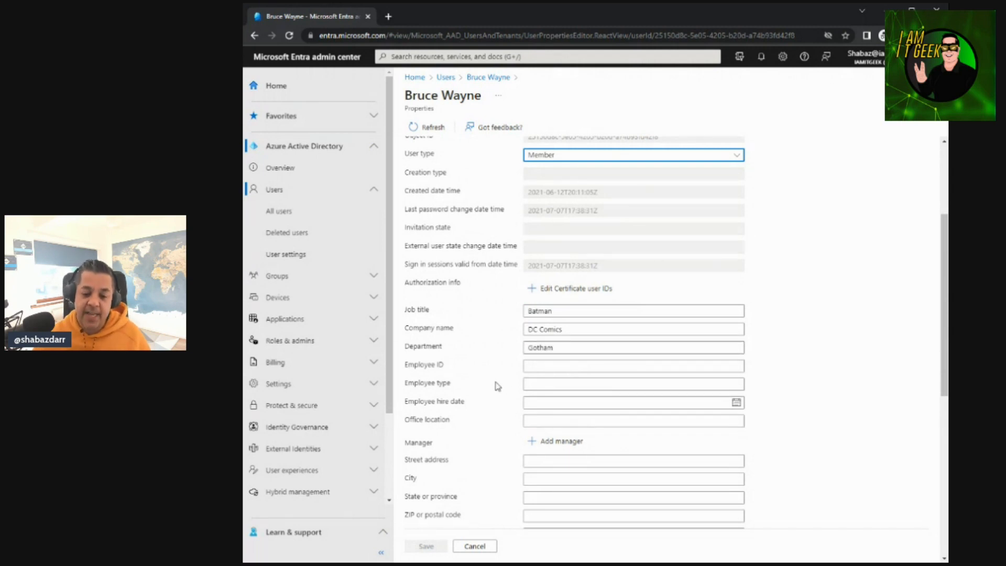
{"action": "scroll", "coordinate": [555, 366], "scroll_direction": "down", "scroll_amount": 3}
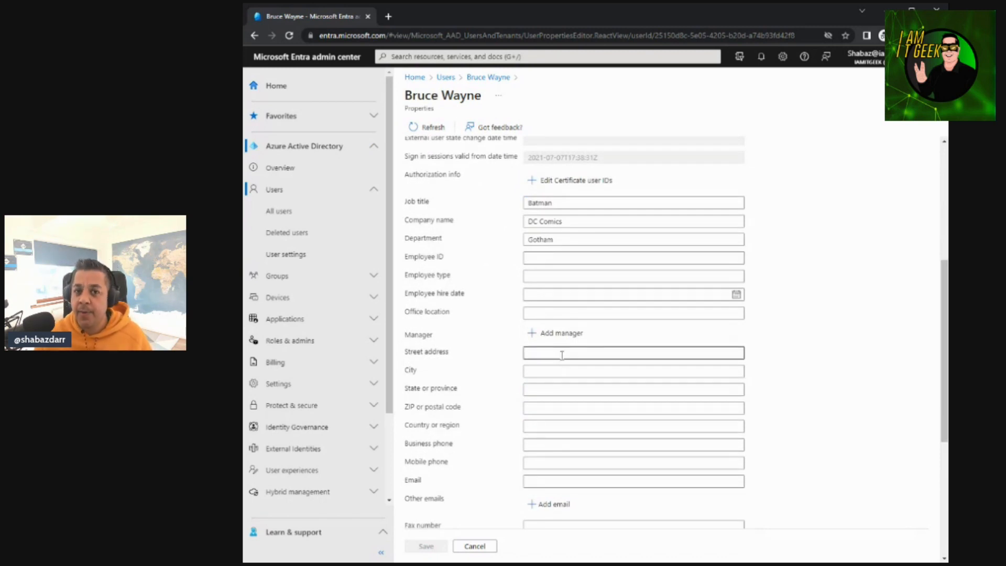
{"action": "scroll", "coordinate": [561, 355], "scroll_direction": "down", "scroll_amount": 3}
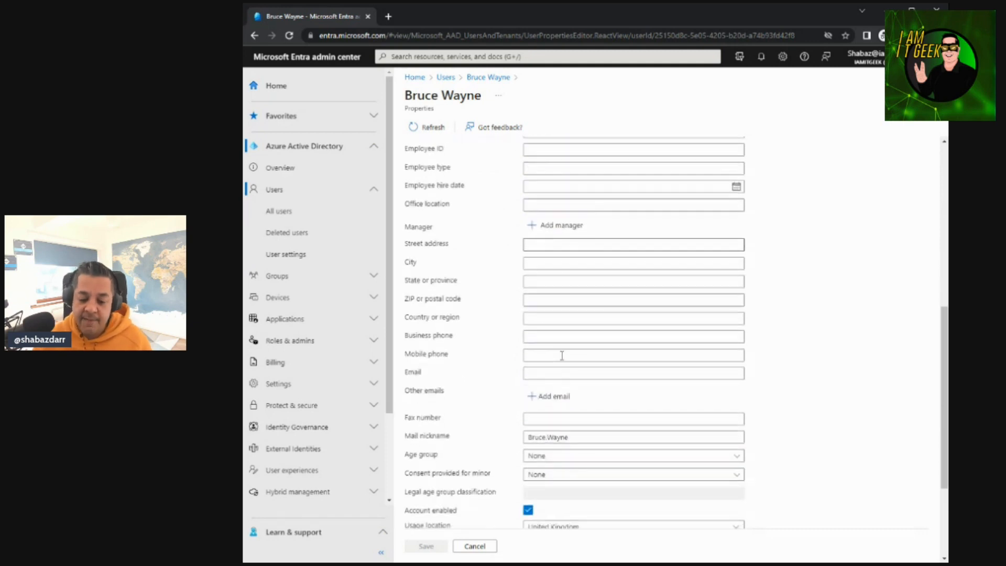
{"action": "scroll", "coordinate": [561, 355], "scroll_direction": "down", "scroll_amount": 4}
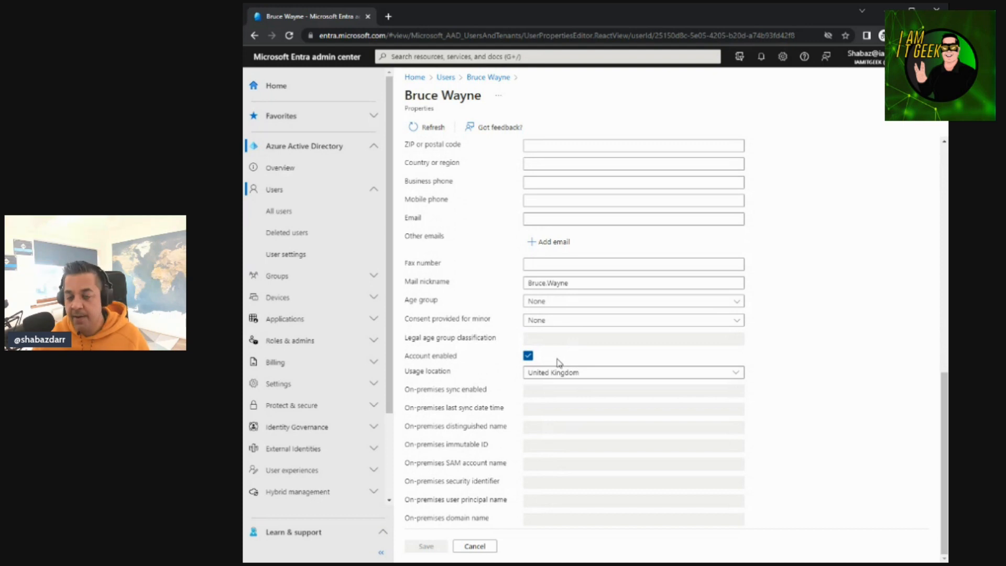
{"action": "scroll", "coordinate": [550, 366], "scroll_direction": "up", "scroll_amount": 10}
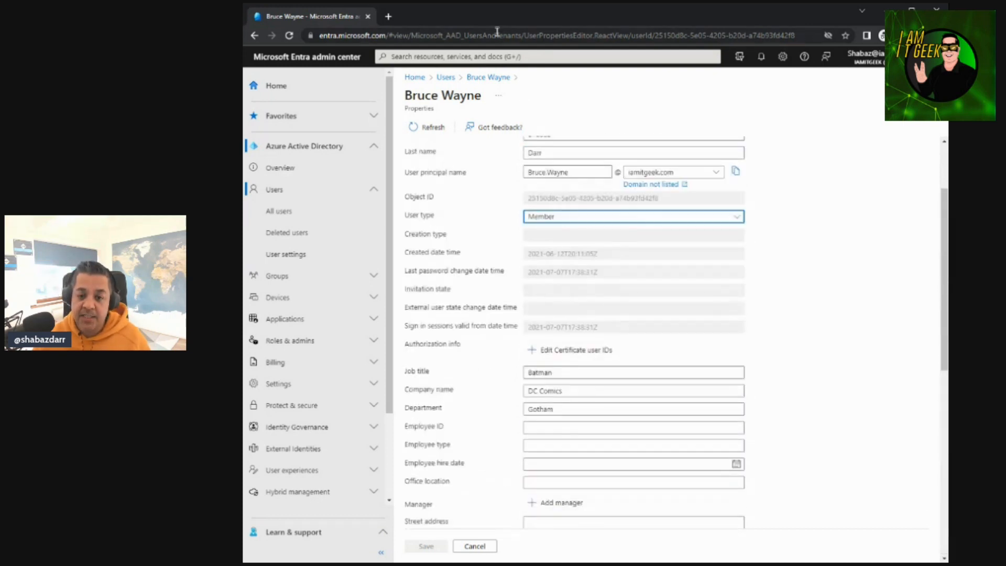
{"action": "left_click", "coordinate": [488, 77]}
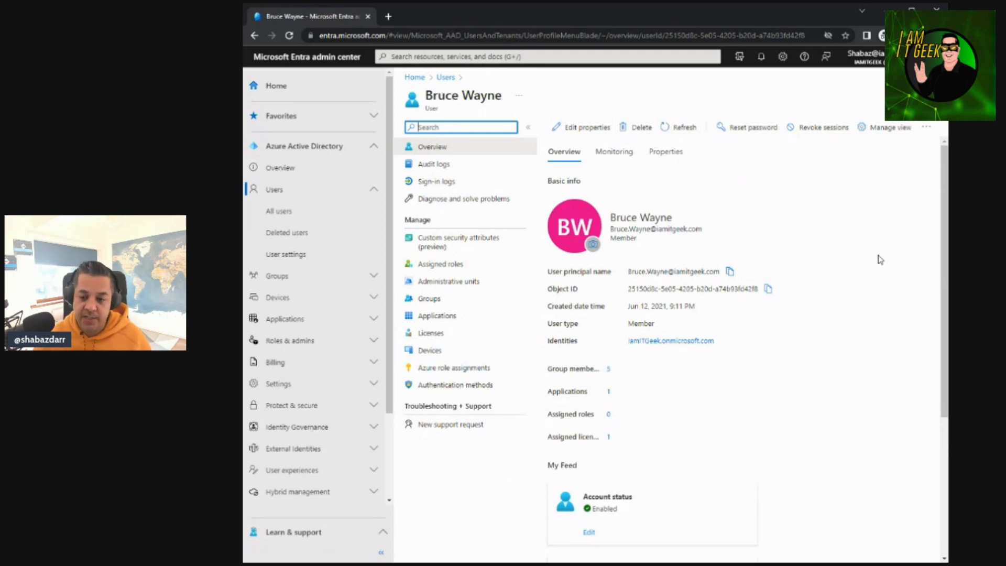
View the user's password reset and session revocation prompts, dismissing both, and check the additional account commands
{"action": "left_click", "coordinate": [749, 134]}
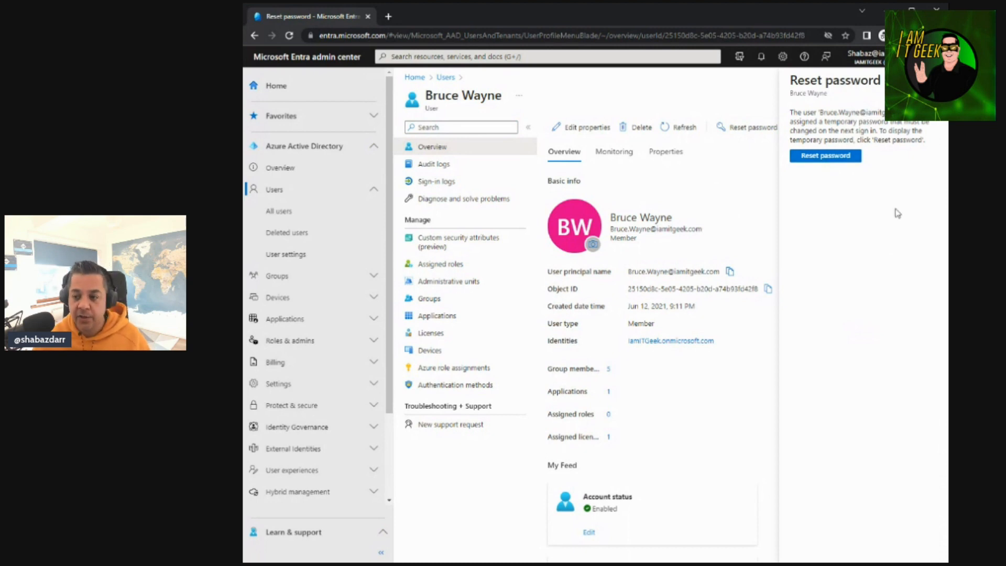
{"action": "left_click", "coordinate": [935, 80]}
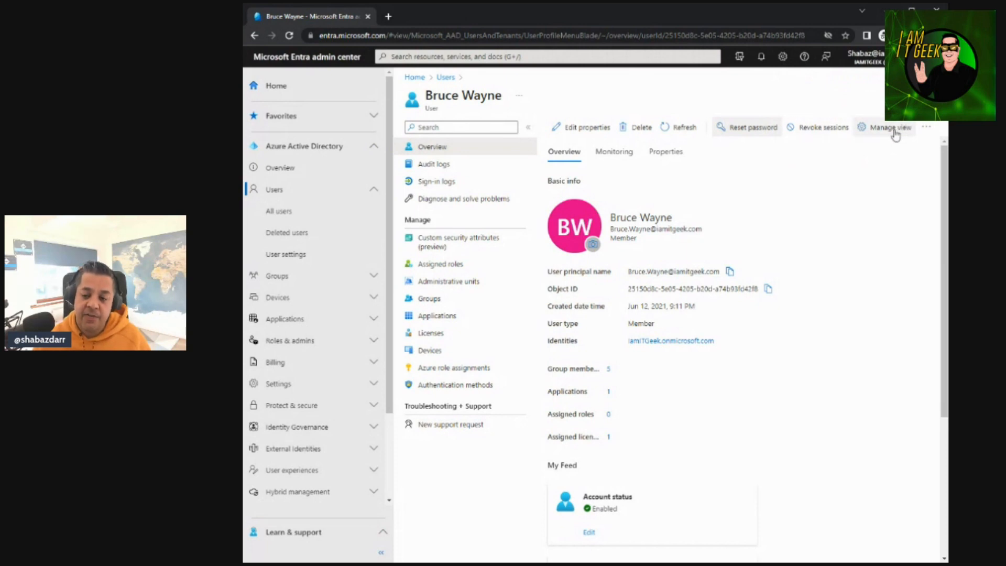
{"action": "left_click", "coordinate": [820, 131]}
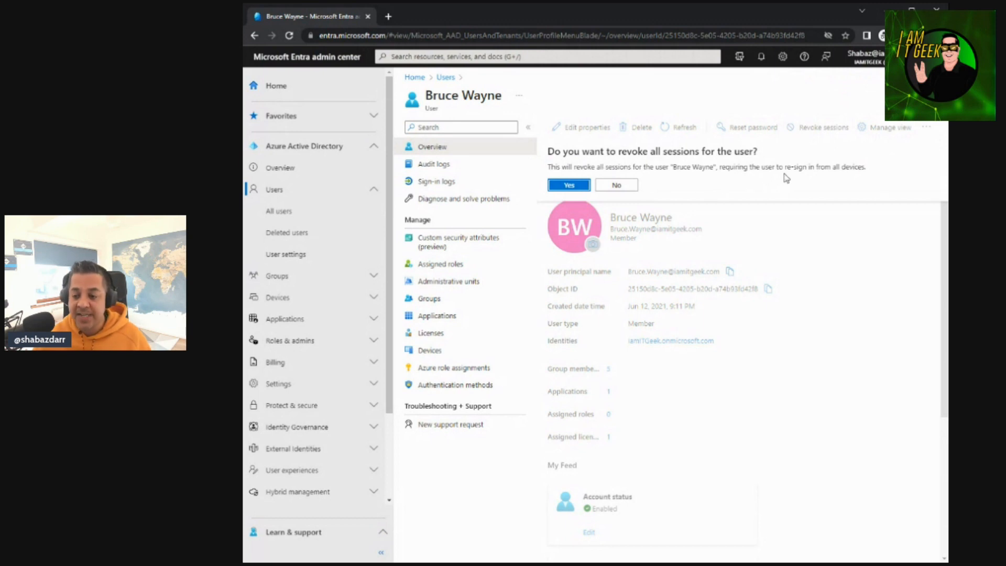
{"action": "left_click", "coordinate": [629, 189]}
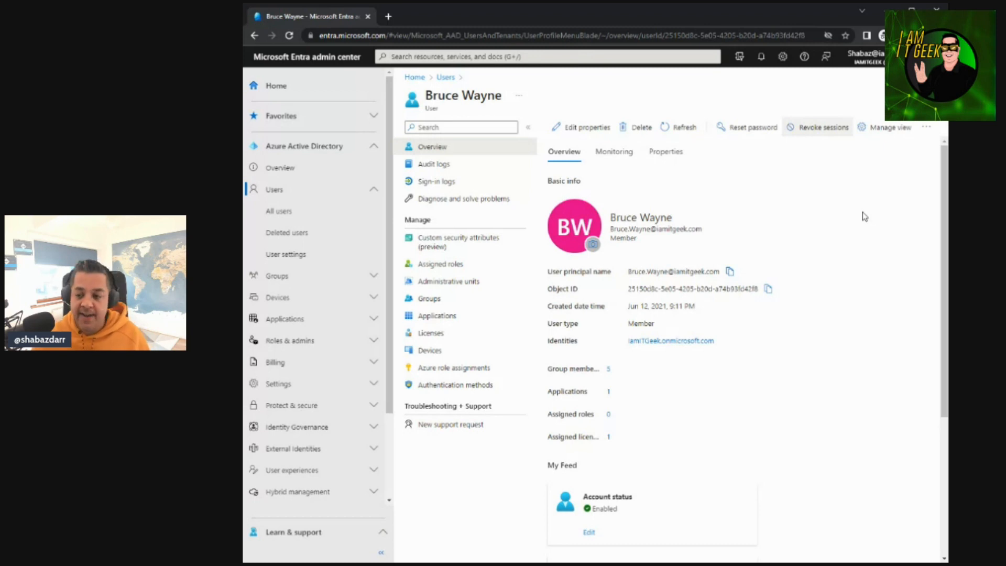
{"action": "left_click", "coordinate": [925, 128]}
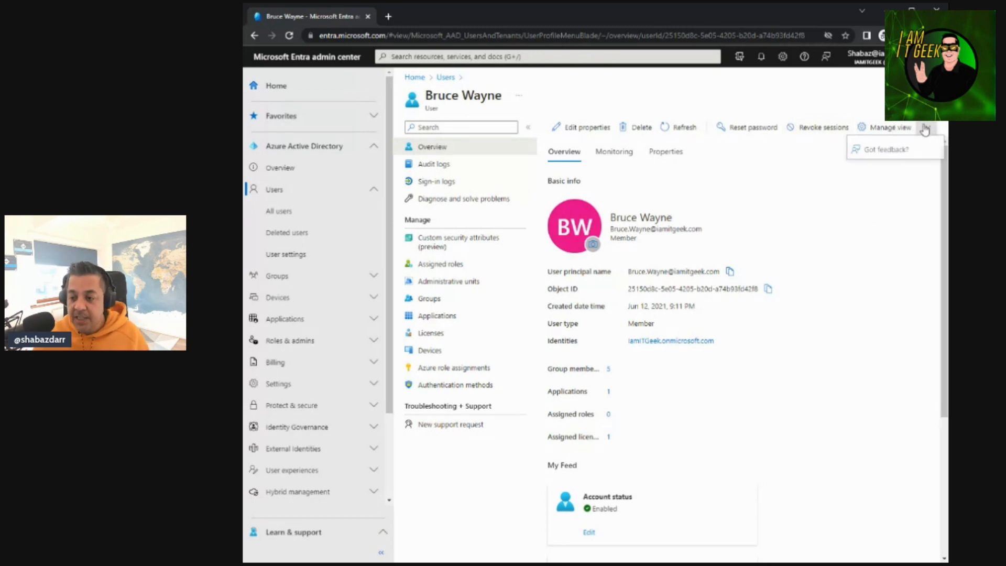
{"action": "left_click", "coordinate": [836, 199]}
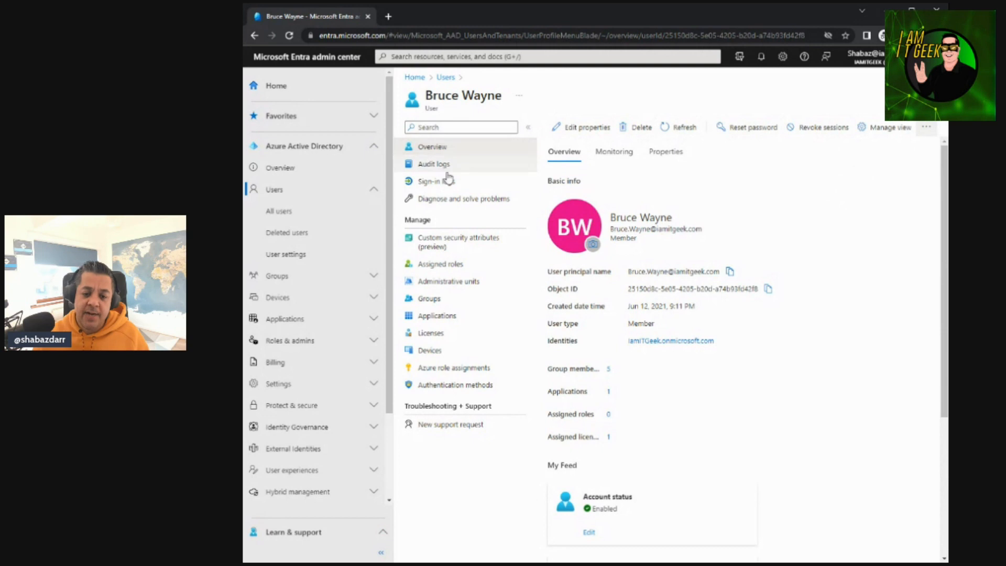
View the user's assigned roles, checking the eligible assignments and then the active assignments
{"action": "left_click", "coordinate": [439, 268]}
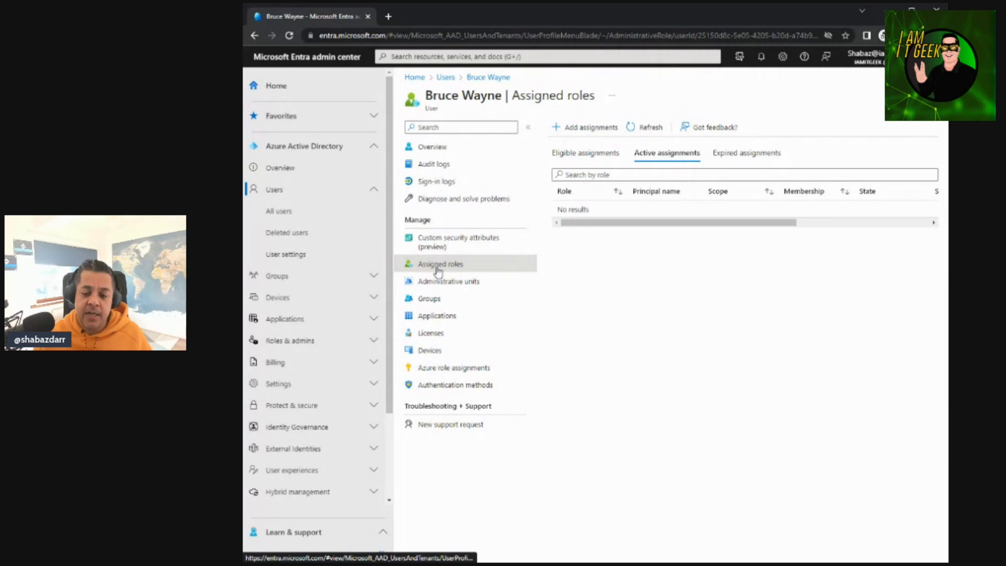
{"action": "left_click", "coordinate": [584, 153]}
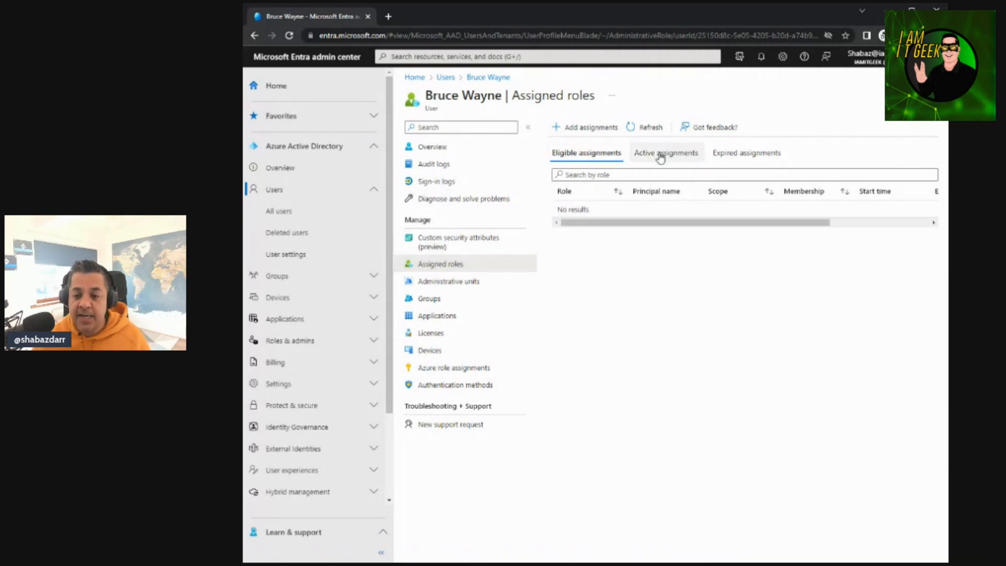
{"action": "left_click", "coordinate": [661, 156]}
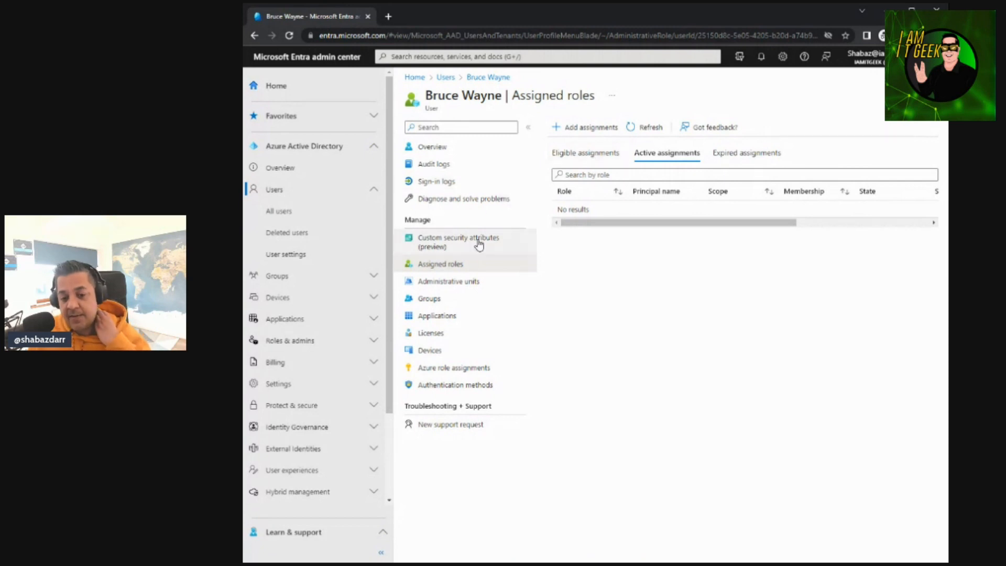
View the user's administrative units and the units available for assignment, then close the selection without assigning any
{"action": "left_click", "coordinate": [444, 286]}
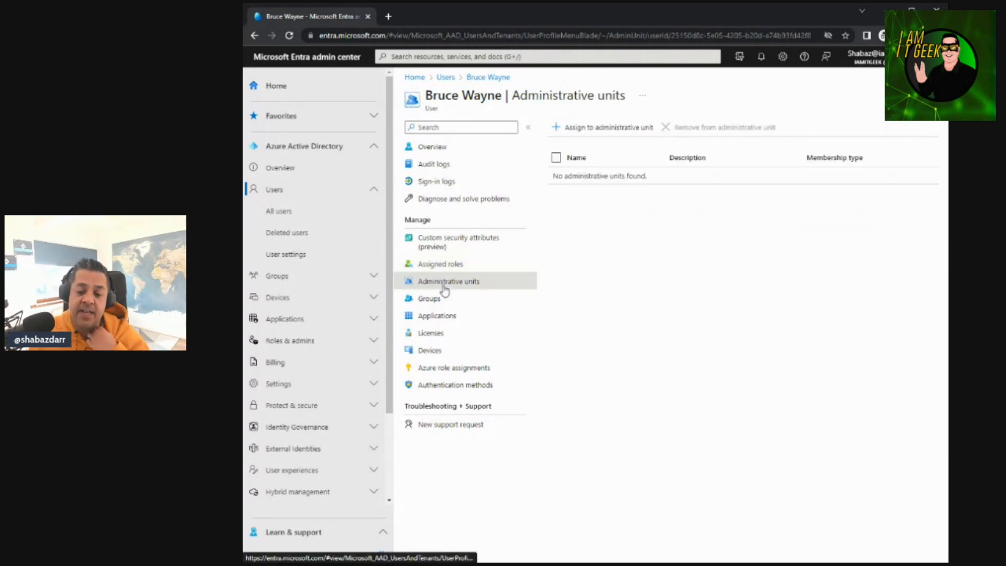
{"action": "left_click", "coordinate": [631, 136]}
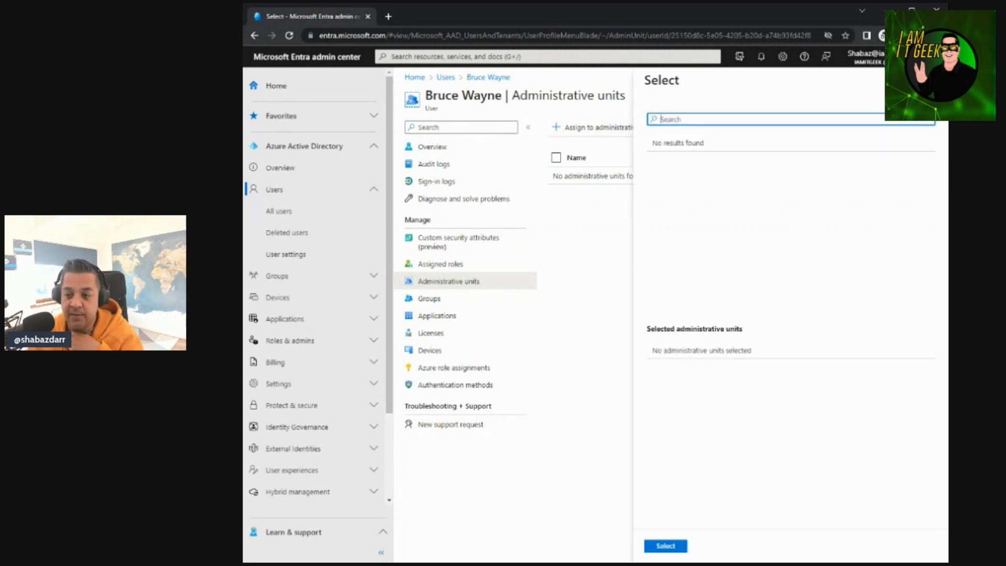
{"action": "left_click", "coordinate": [933, 80]}
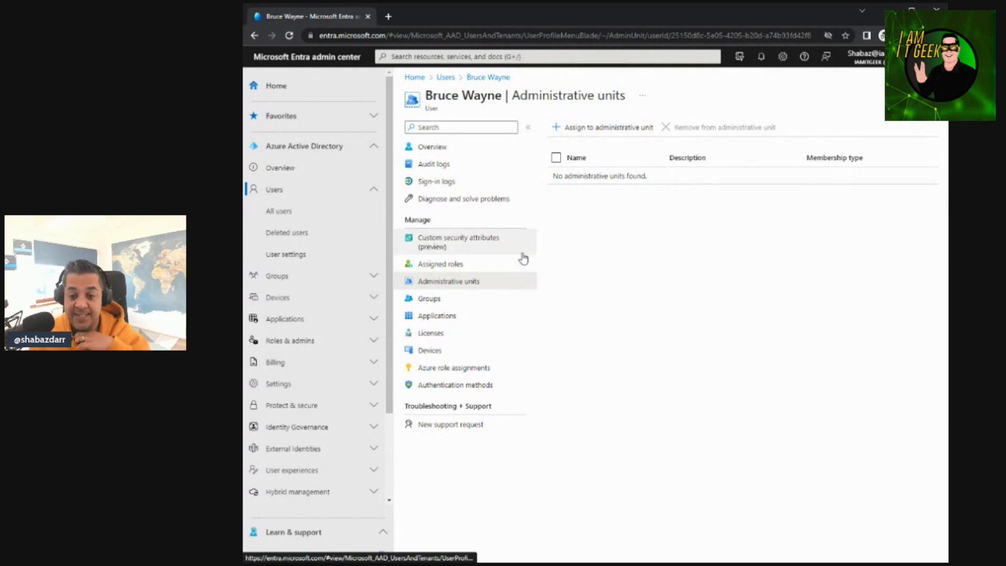
View the user's groups and assigned applications, widening the application name column and checking the role, assignment and date
{"action": "left_click", "coordinate": [455, 299]}
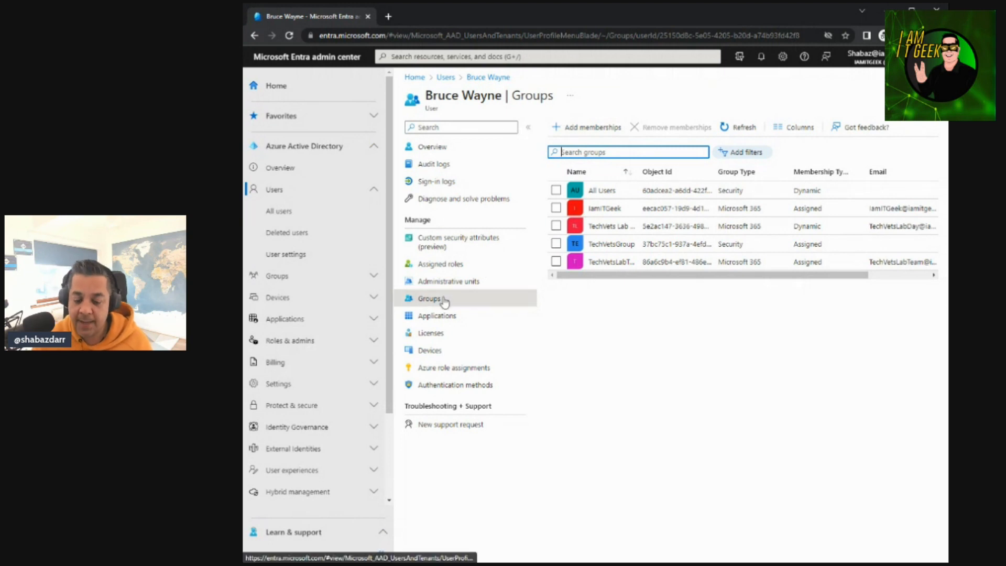
{"action": "left_click", "coordinate": [436, 317]}
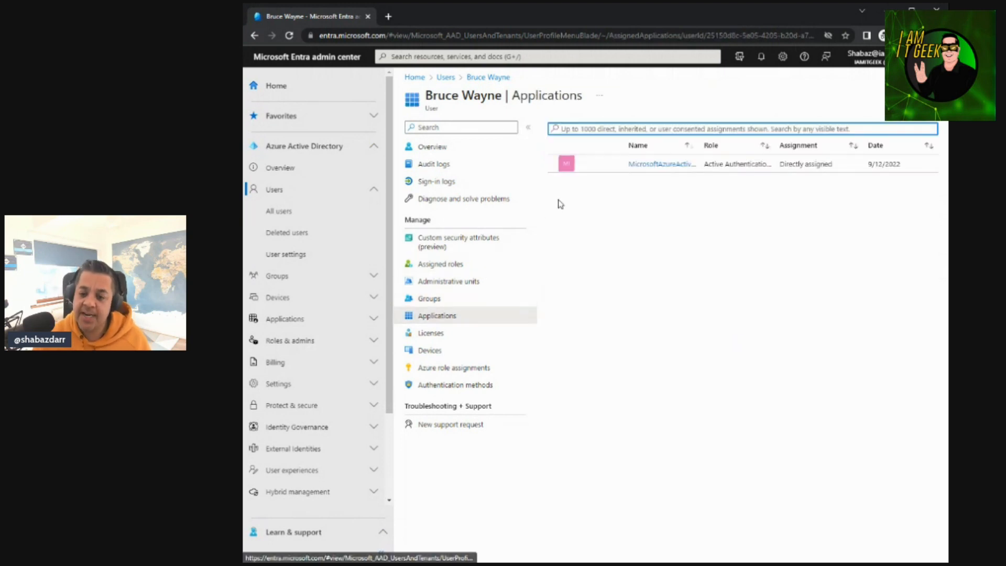
{"action": "left_click", "coordinate": [742, 172]}
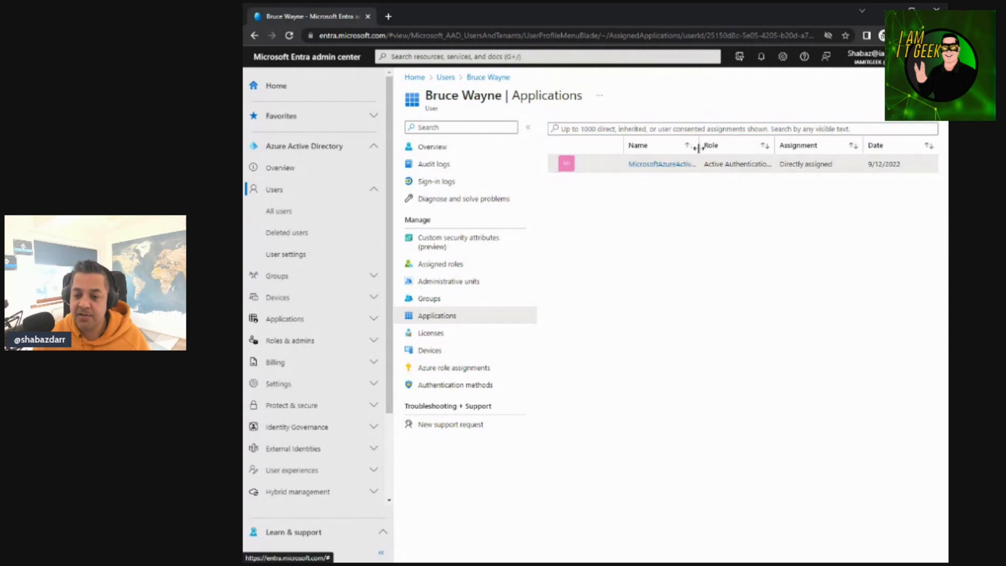
{"action": "left_click_drag", "start_coordinate": [700, 146], "coordinate": [769, 145]}
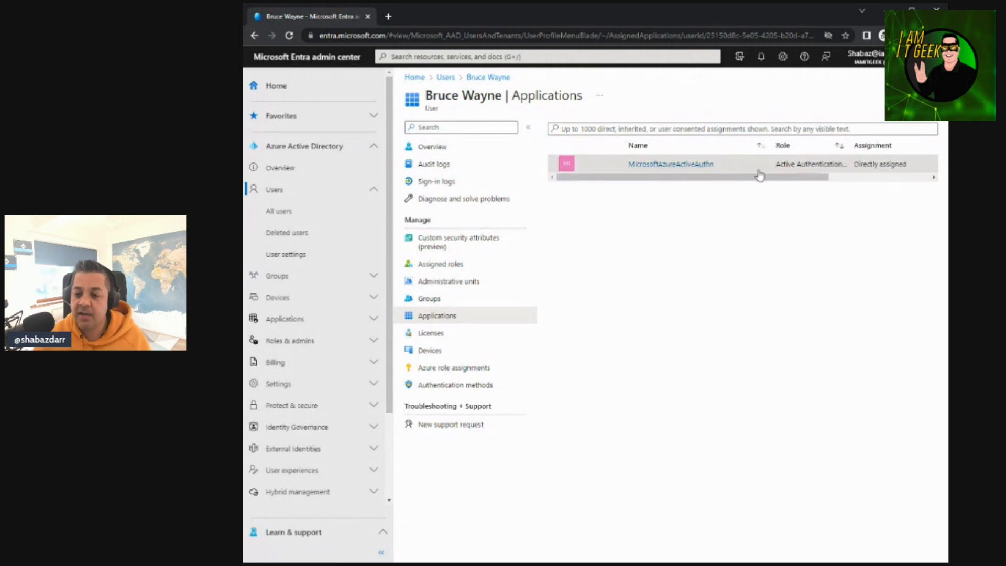
{"action": "left_click_drag", "start_coordinate": [775, 179], "coordinate": [890, 179]}
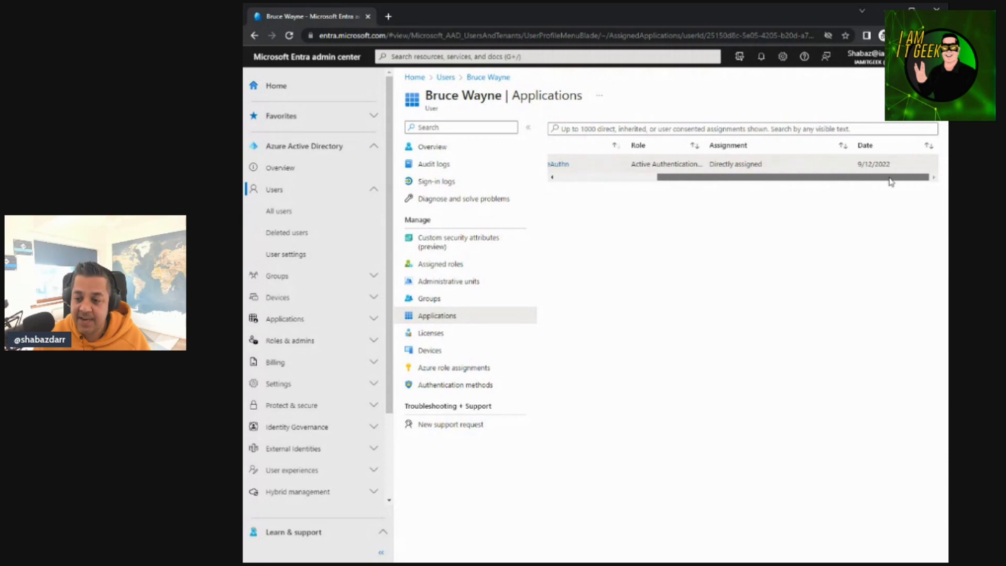
Assign the Enterprise Mobility + Security E5 license to the user, save it, and return to the user's licenses
{"action": "left_click", "coordinate": [429, 333]}
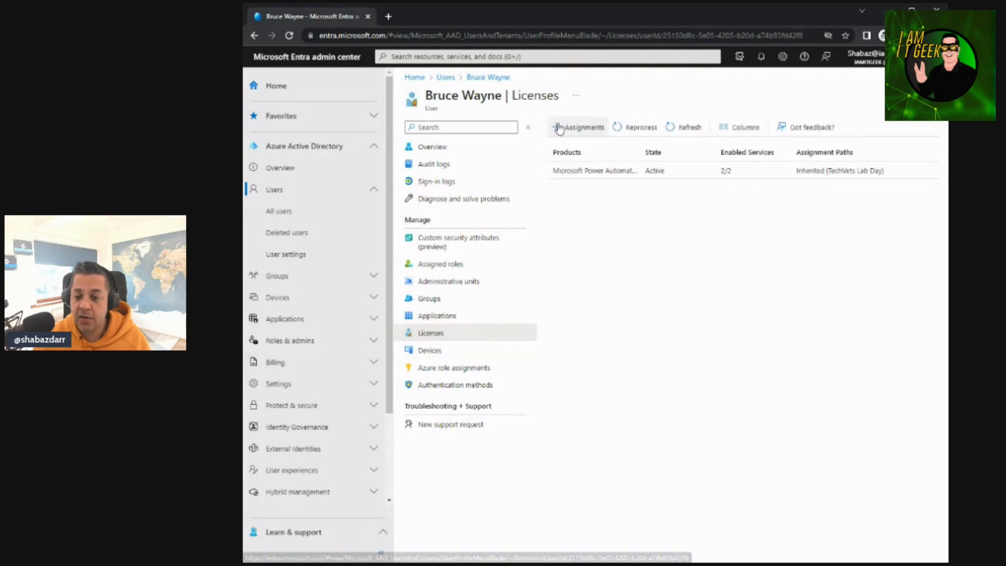
{"action": "left_click", "coordinate": [577, 127]}
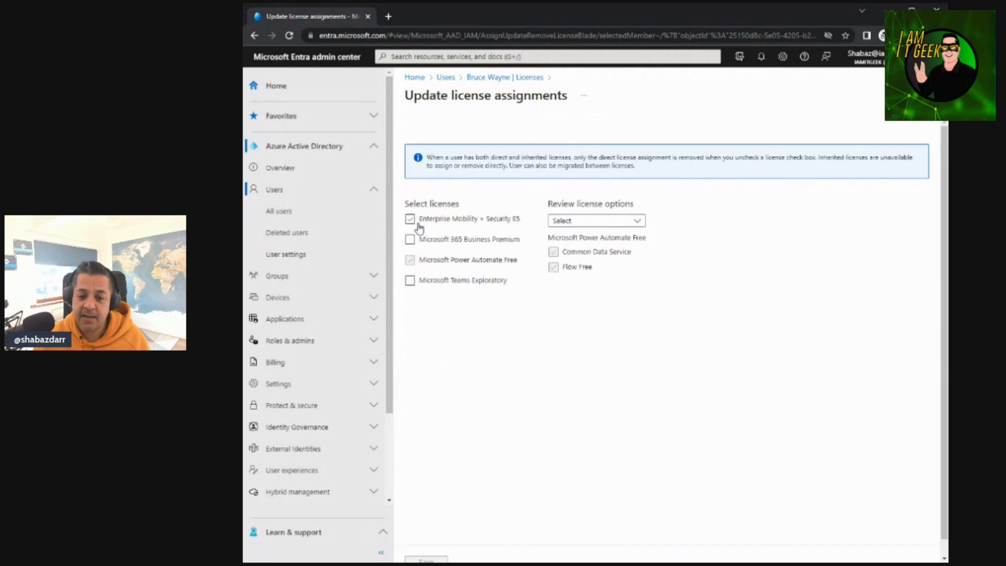
{"action": "left_click", "coordinate": [409, 222]}
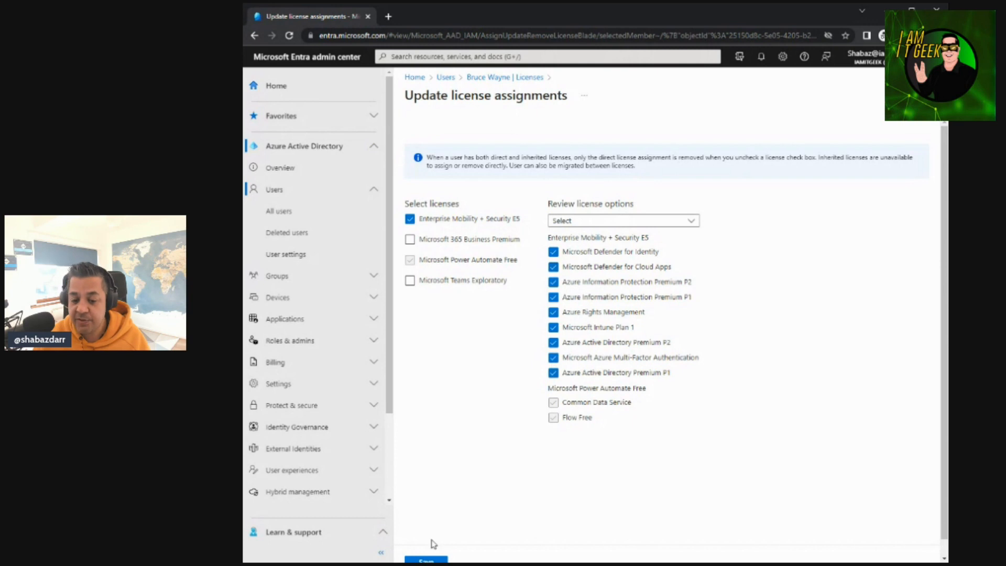
{"action": "left_click", "coordinate": [426, 560]}
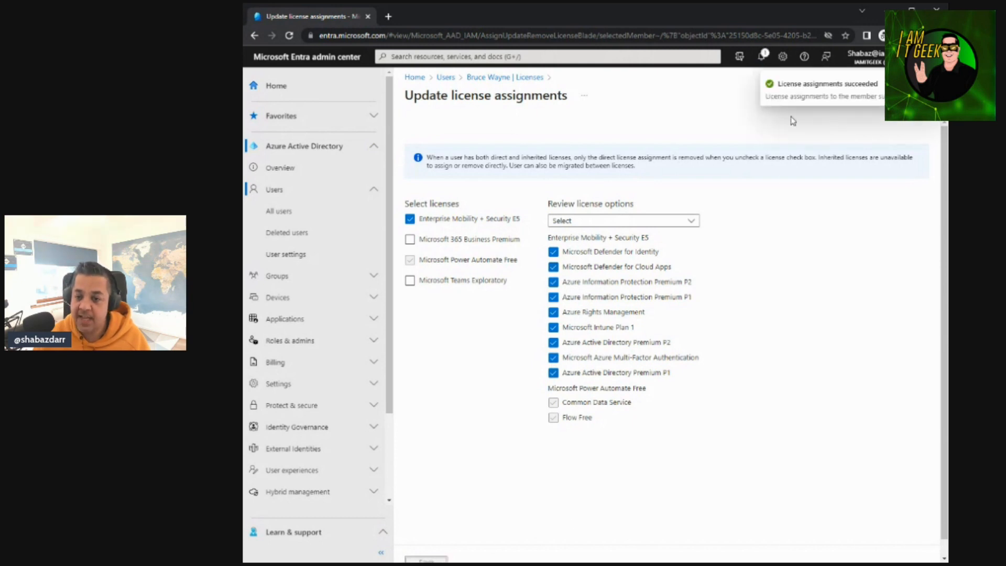
{"action": "left_click", "coordinate": [499, 79]}
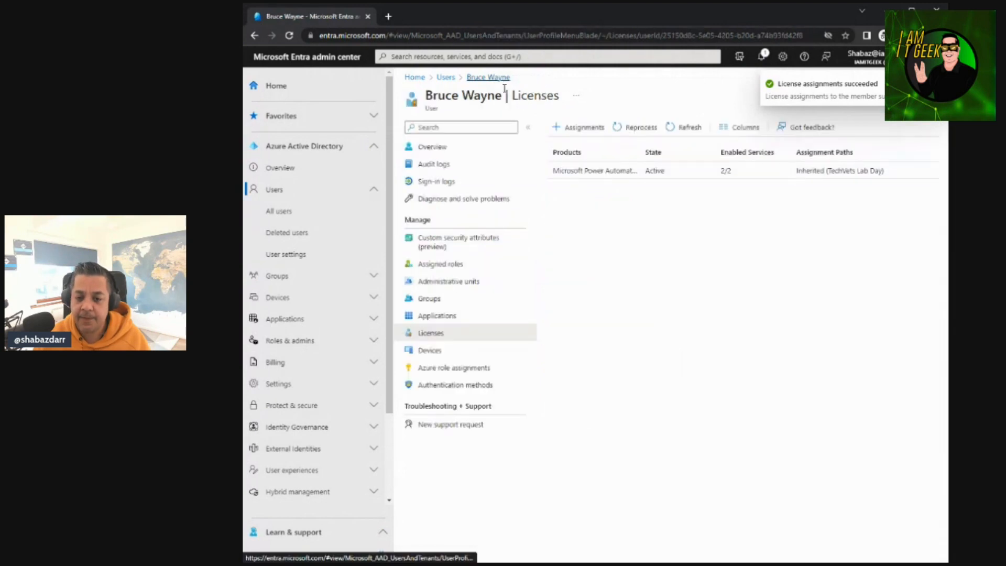
Check the user's devices, then view the signed-in administrator's own devices and select the Azure AD registered one
{"action": "left_click", "coordinate": [437, 352]}
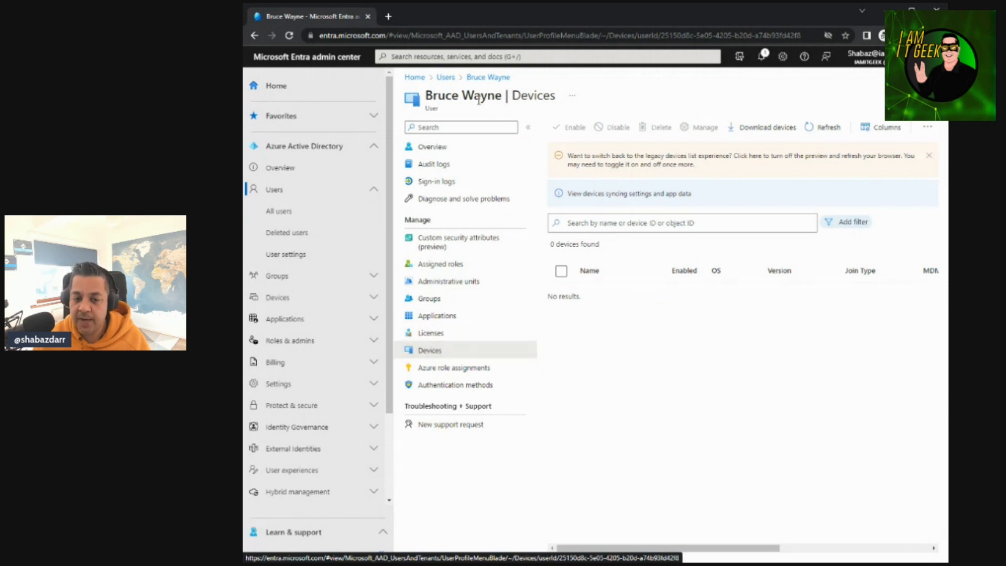
{"action": "left_click", "coordinate": [442, 78]}
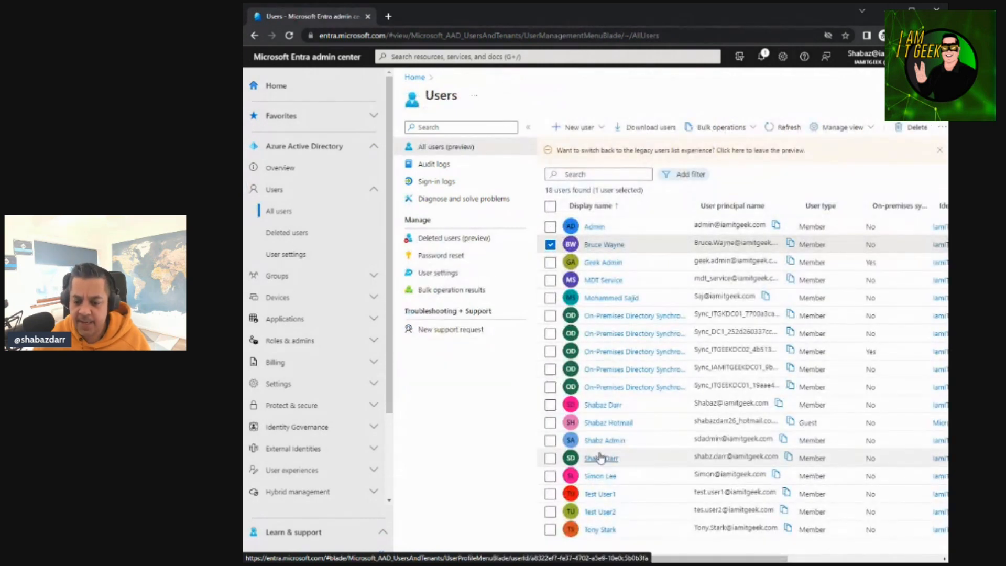
{"action": "left_click", "coordinate": [616, 409]}
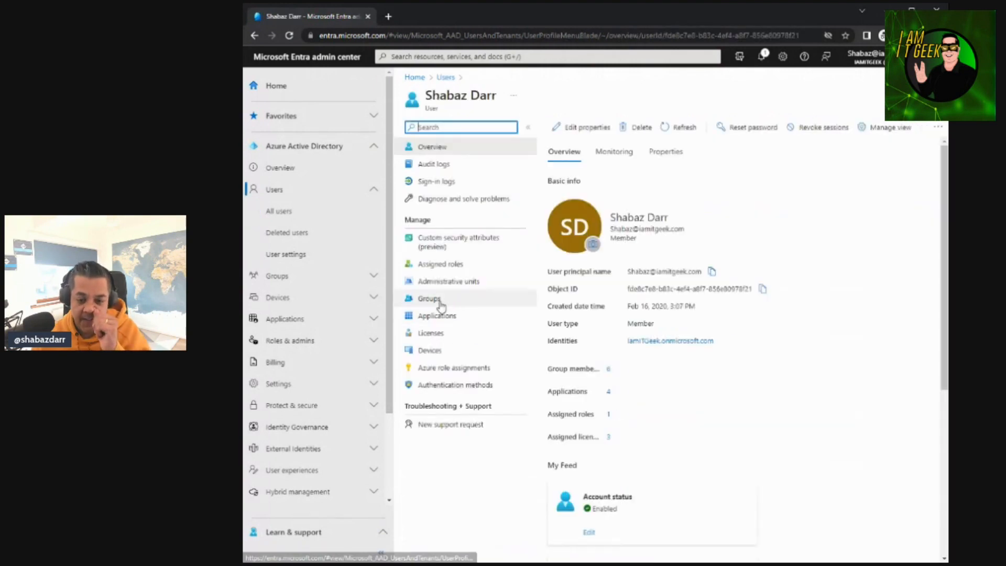
{"action": "left_click", "coordinate": [439, 351]}
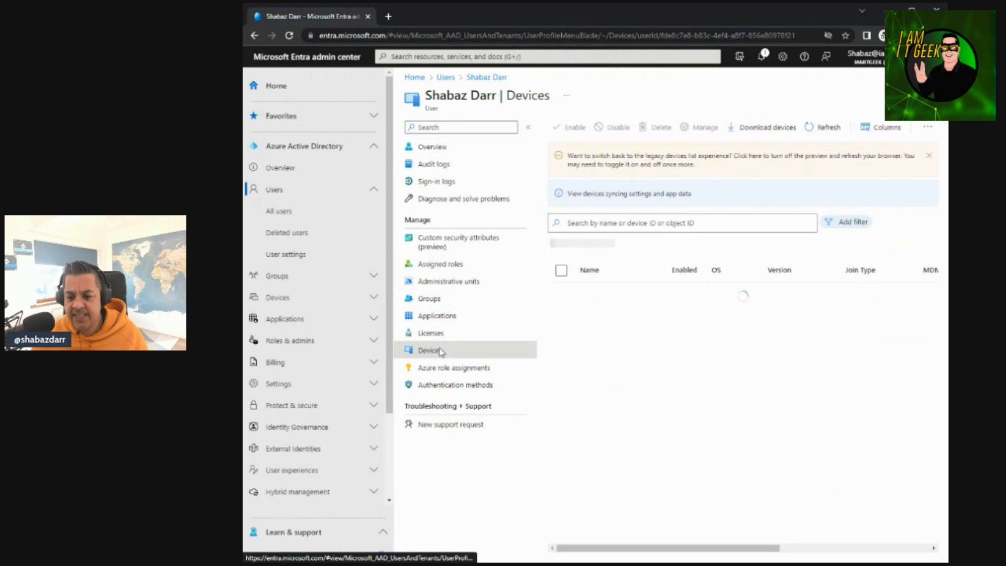
{"action": "mouse_move", "coordinate": [648, 549]}
{"action": "left_mouse_down"}
{"action": "mouse_move", "coordinate": [804, 547]}
{"action": "mouse_move", "coordinate": [642, 547]}
{"action": "left_mouse_up"}
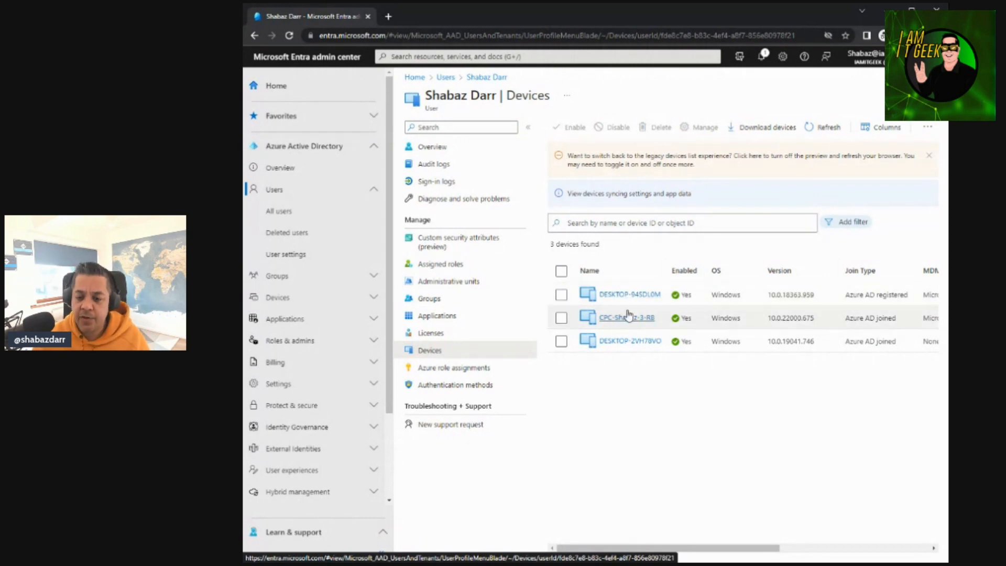
{"action": "left_click", "coordinate": [561, 295]}
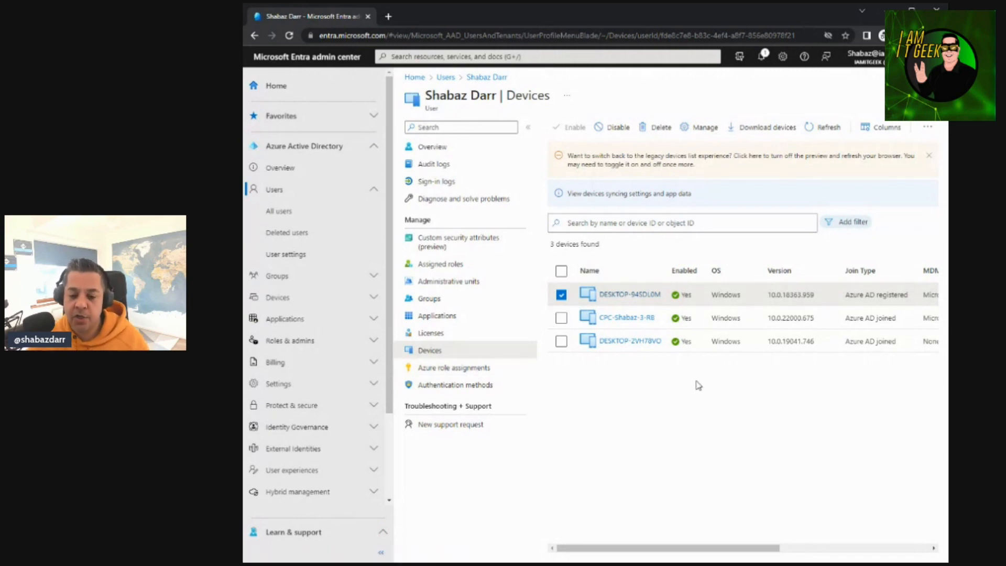
View the administrator's Azure role assignments and the available subscription choices, then view the account's authentication methods
{"action": "left_click", "coordinate": [484, 370]}
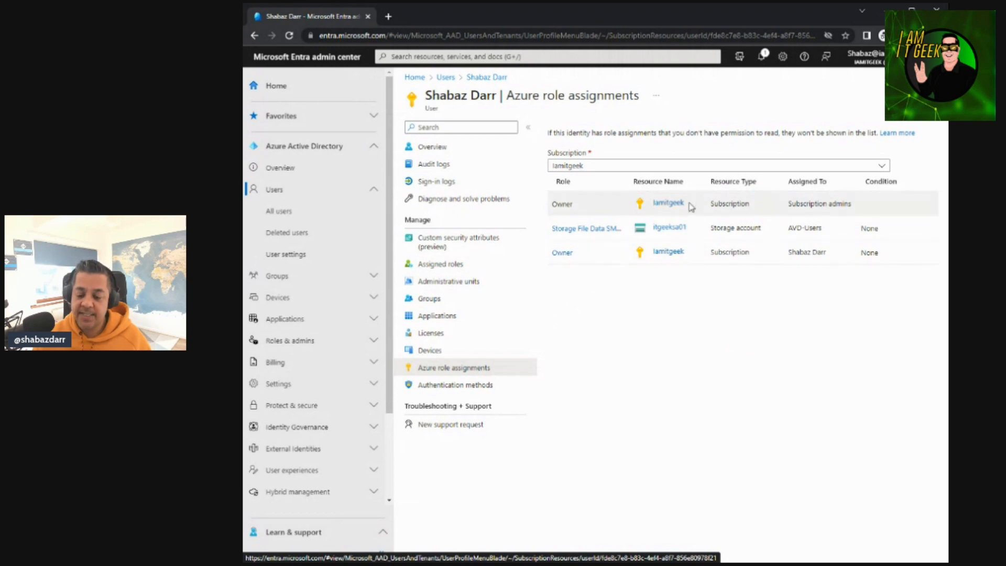
{"action": "left_click", "coordinate": [886, 167]}
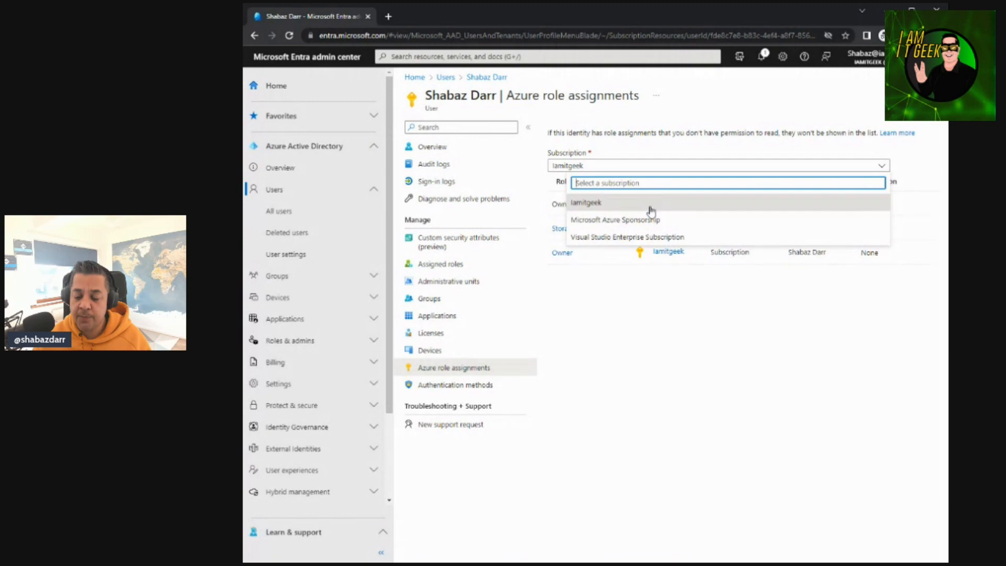
{"action": "left_click", "coordinate": [617, 342]}
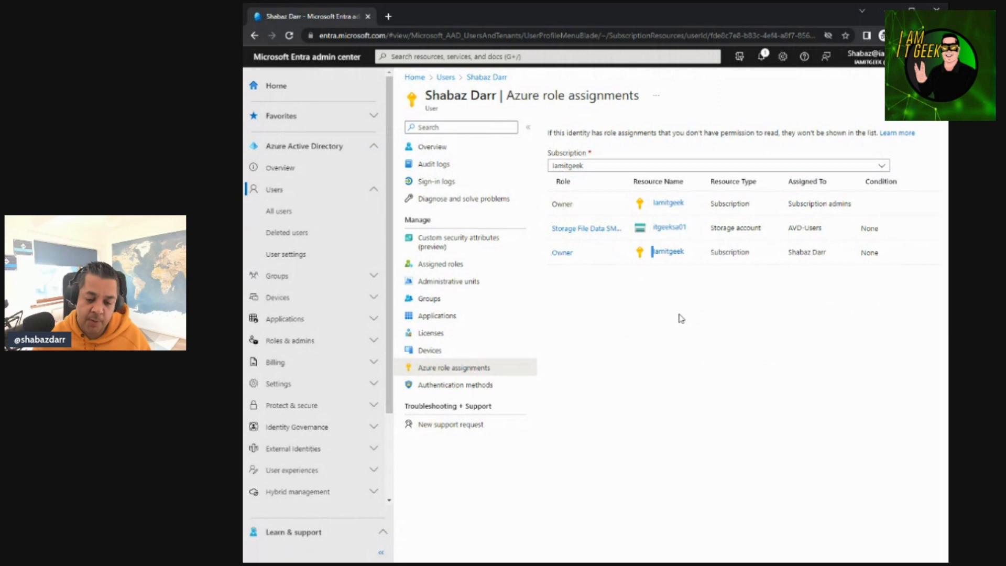
{"action": "left_click", "coordinate": [441, 385]}
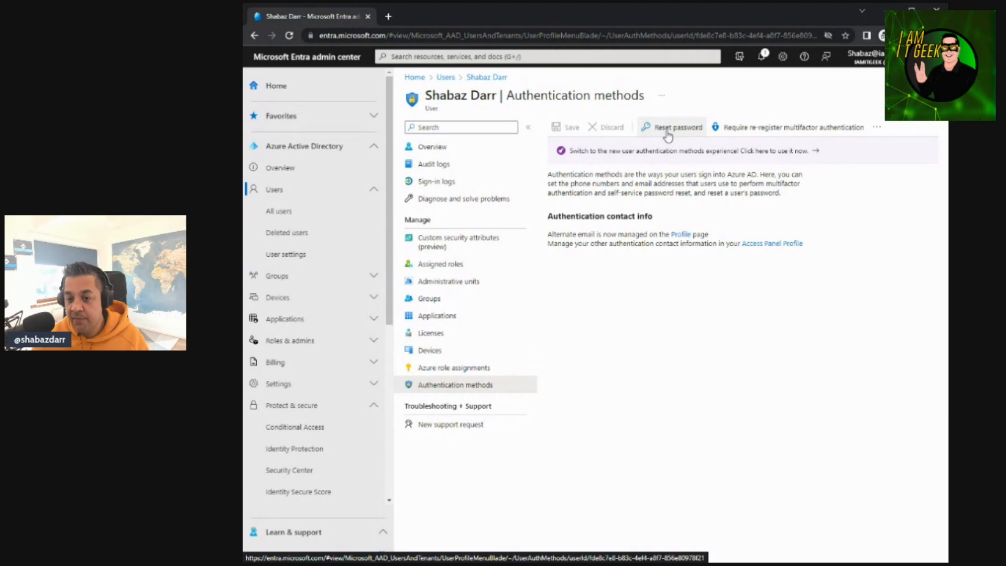
Start creating an internal user from the users list and fill in the test account's user name, display name, first name and last name
{"action": "left_click", "coordinate": [454, 79]}
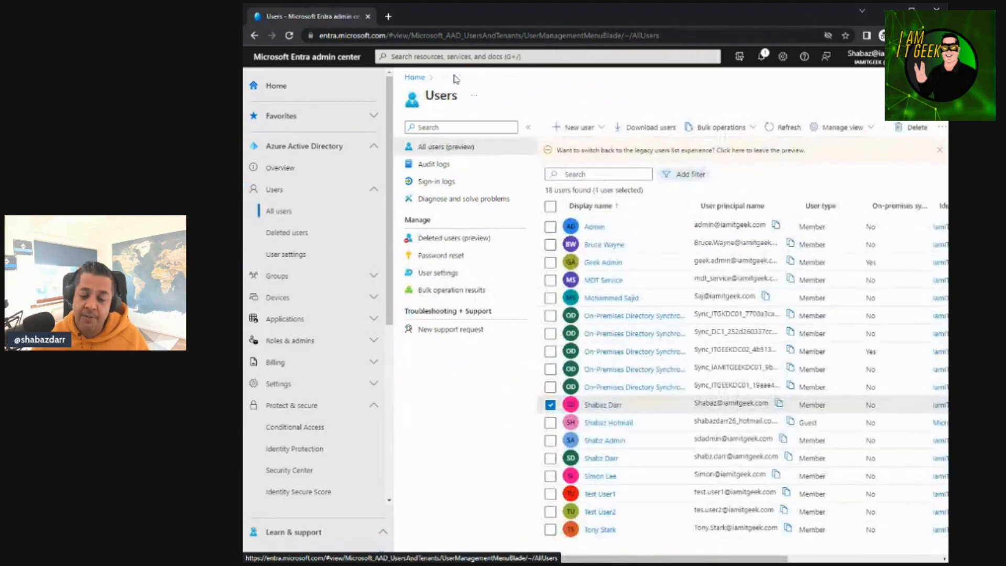
{"action": "left_click", "coordinate": [603, 128]}
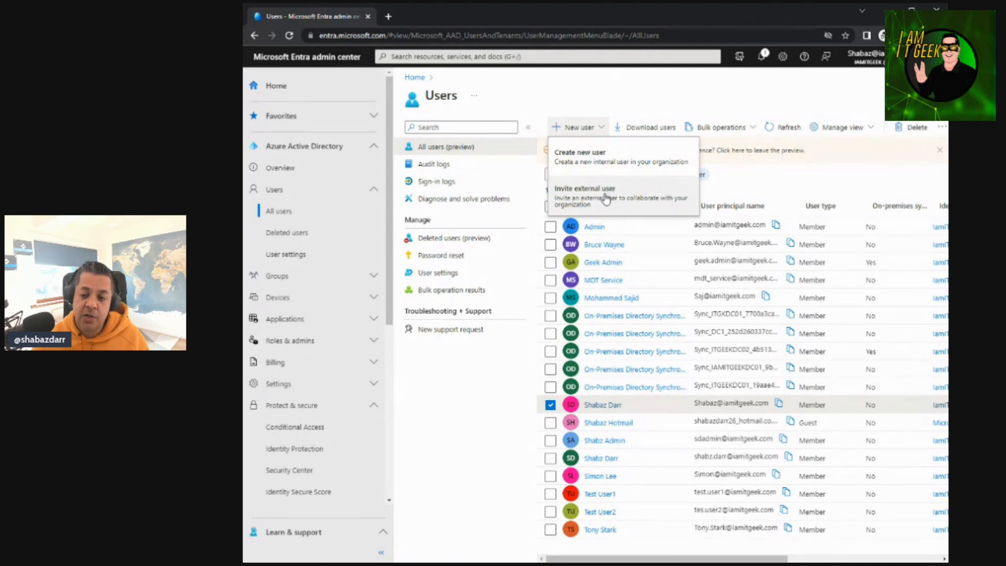
{"action": "left_click", "coordinate": [591, 157]}
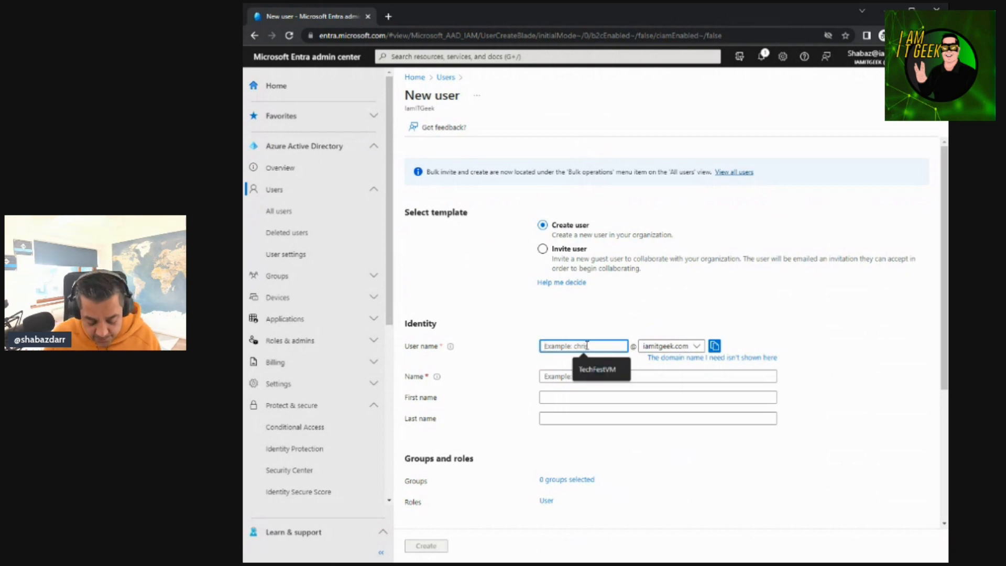
{"action": "type", "text": "Shabaz.Test"}
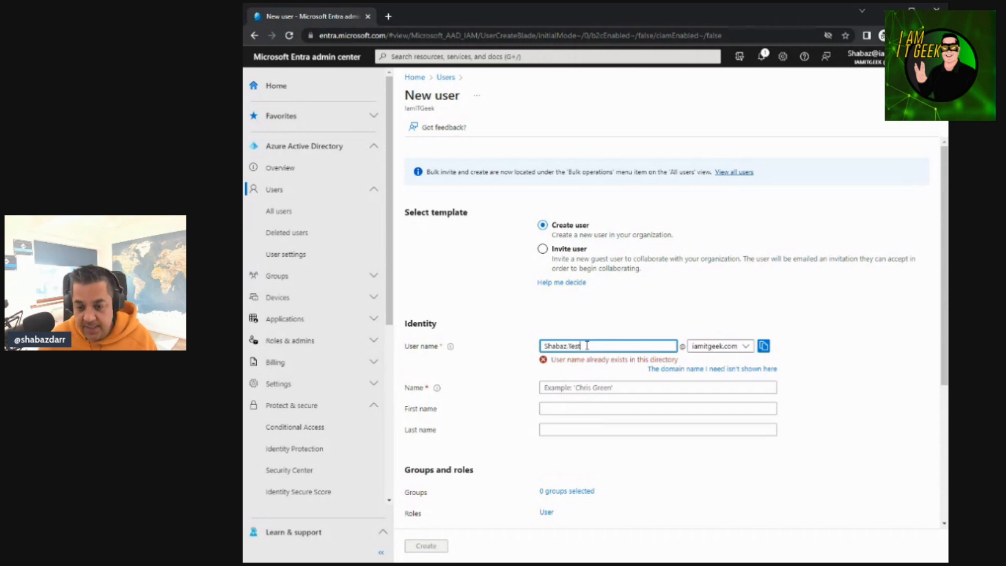
{"action": "left_click", "coordinate": [601, 373]}
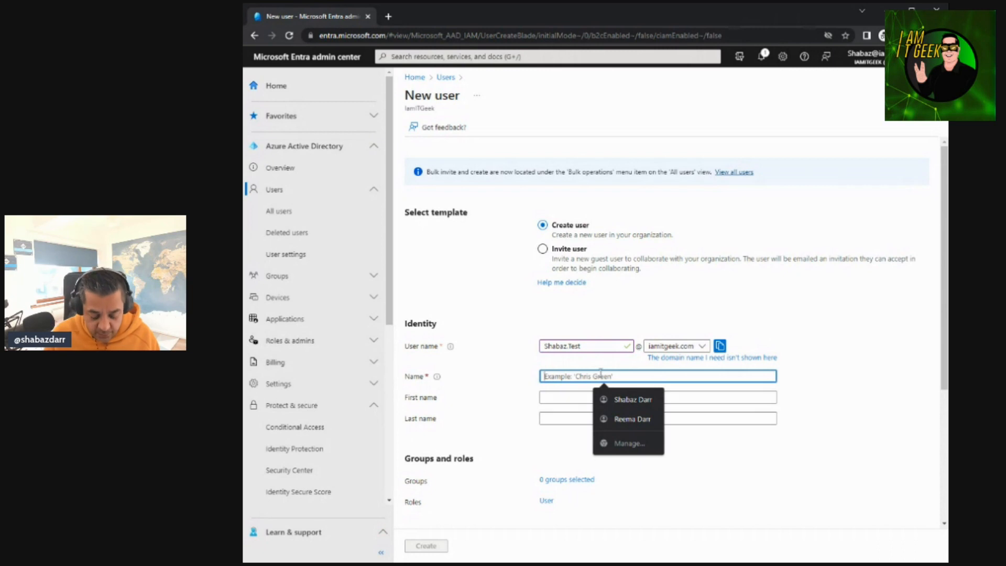
{"action": "type", "text": "Shabaz Test"}
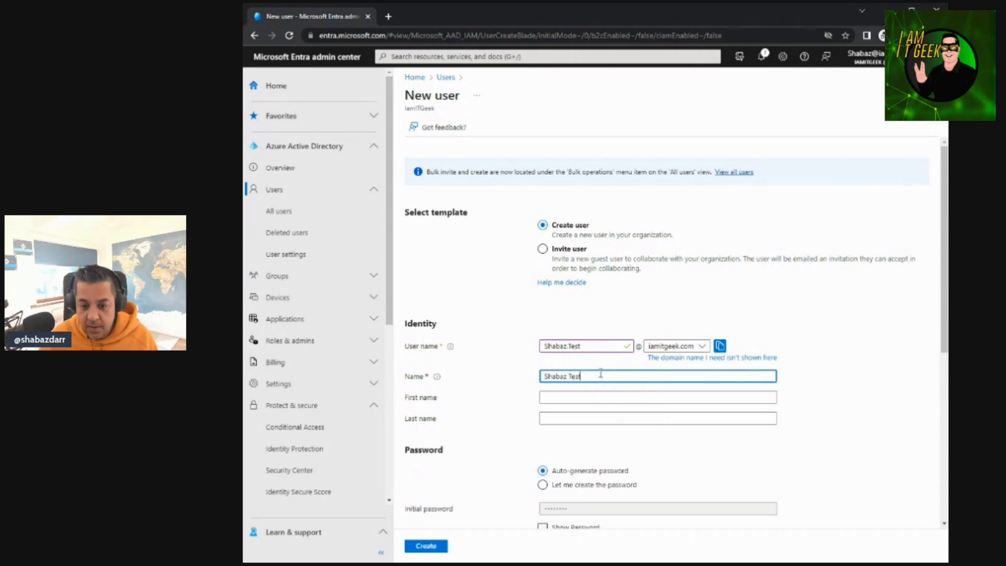
{"action": "left_click", "coordinate": [590, 394]}
{"action": "type", "text": "Shabaz"}
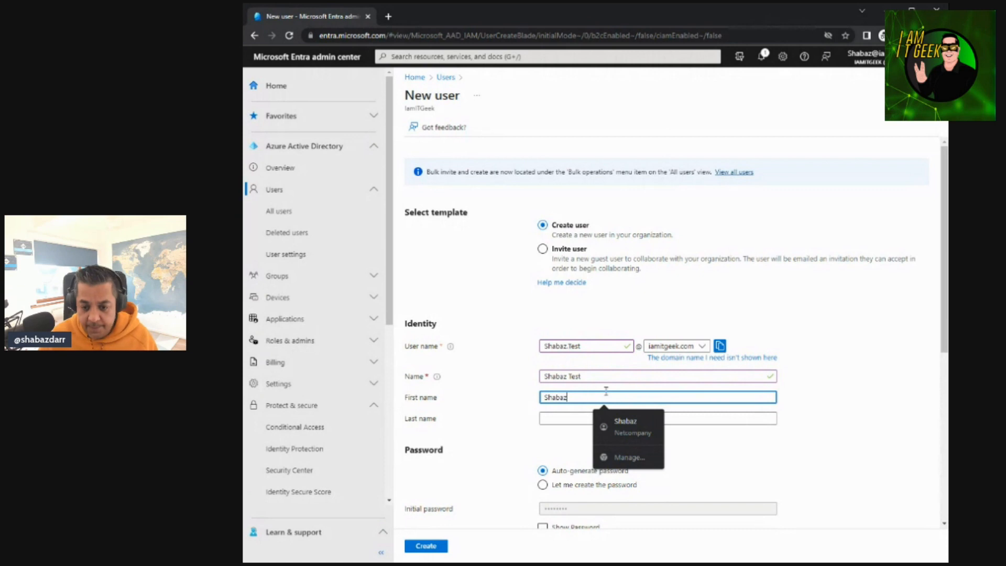
{"action": "left_click", "coordinate": [583, 418]}
{"action": "type", "text": "Test"}
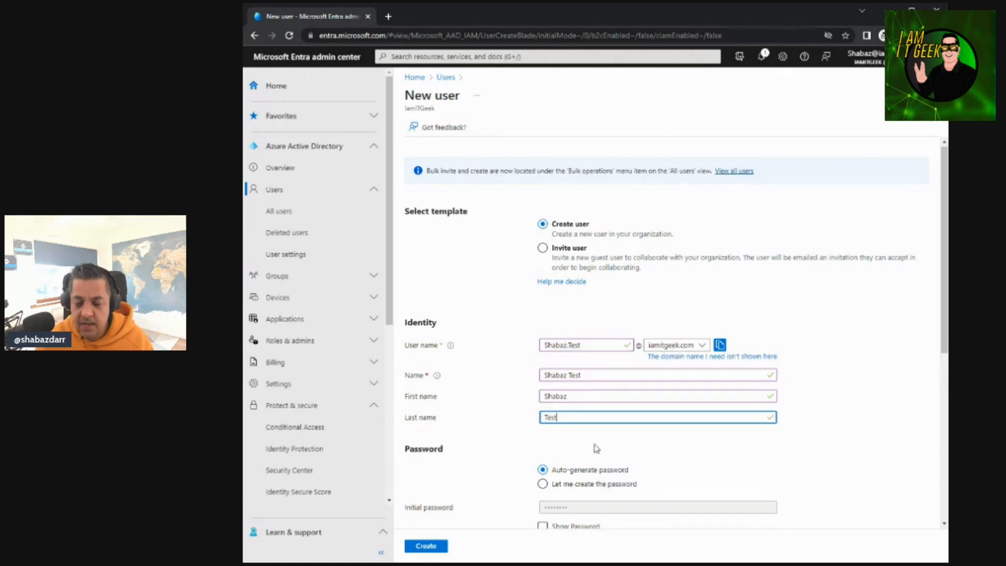
Choose to create the new user's password manually and enter the initial password
{"action": "scroll", "coordinate": [582, 437], "scroll_direction": "down", "scroll_amount": 1}
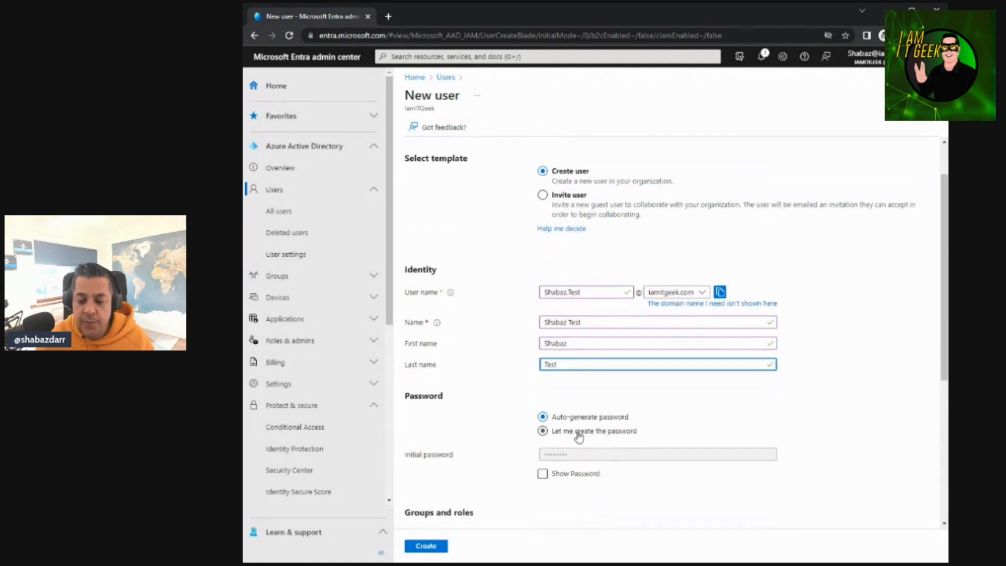
{"action": "left_click", "coordinate": [542, 433]}
{"action": "left_click", "coordinate": [588, 454]}
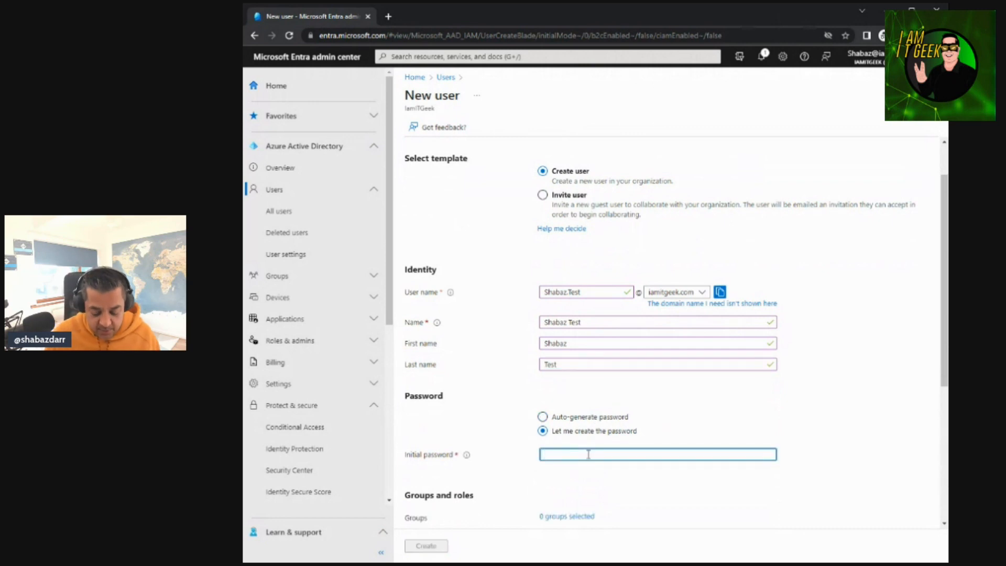
{"action": "type", "text": "••"}
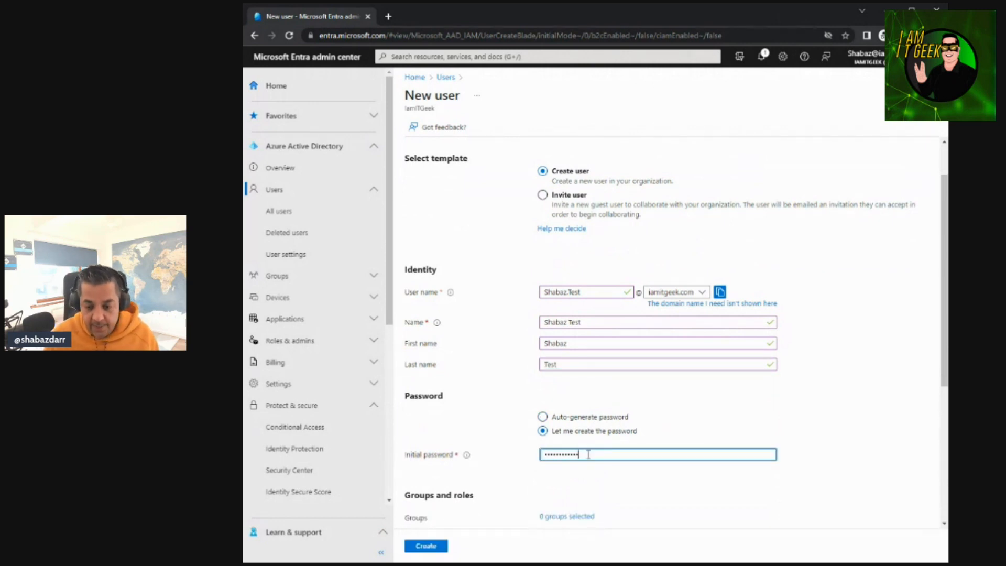
{"action": "scroll", "coordinate": [576, 455], "scroll_direction": "down", "scroll_amount": 2}
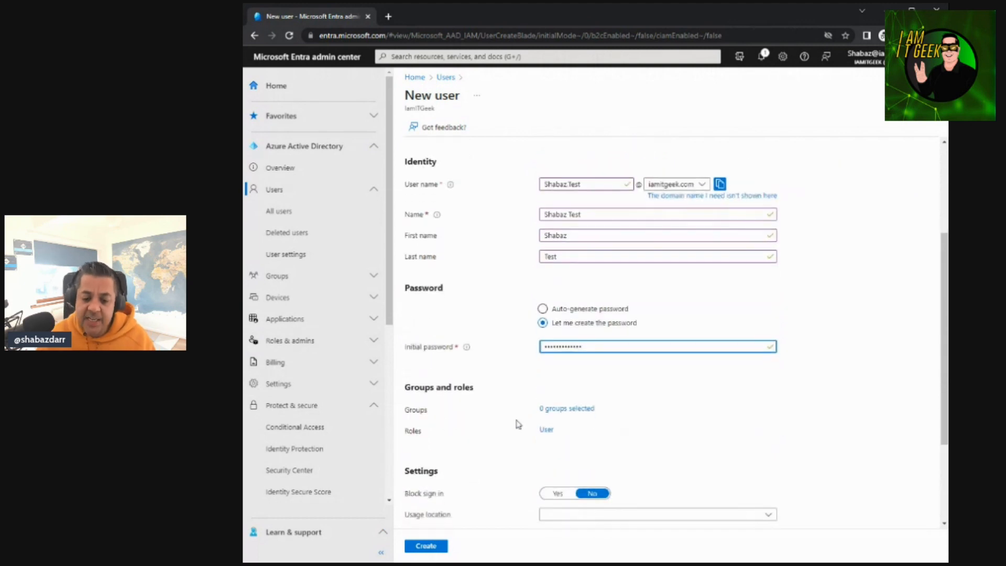
Add the new user to the AVD-Users group and view the available directory roles without assigning any
{"action": "left_click", "coordinate": [565, 411]}
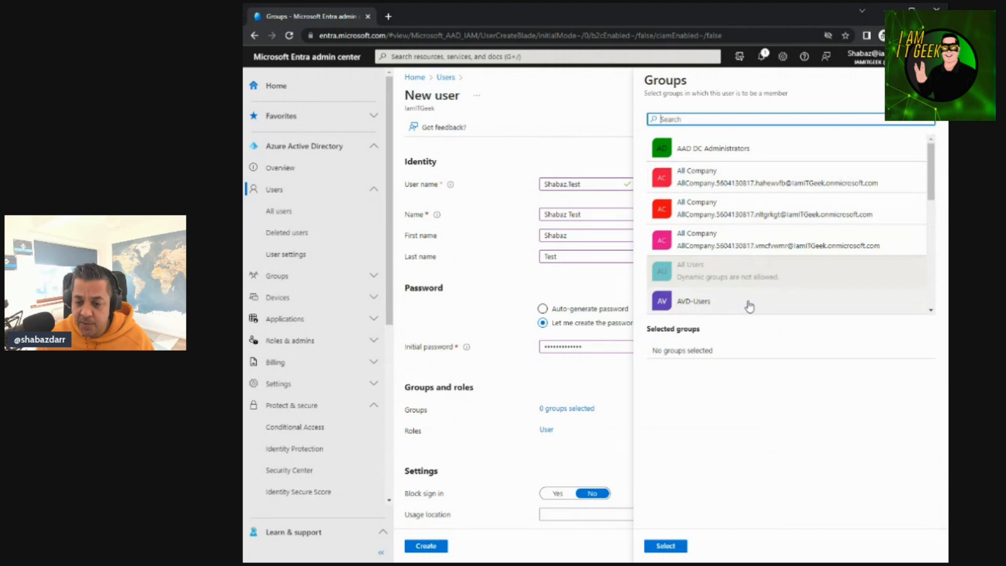
{"action": "left_click", "coordinate": [750, 308]}
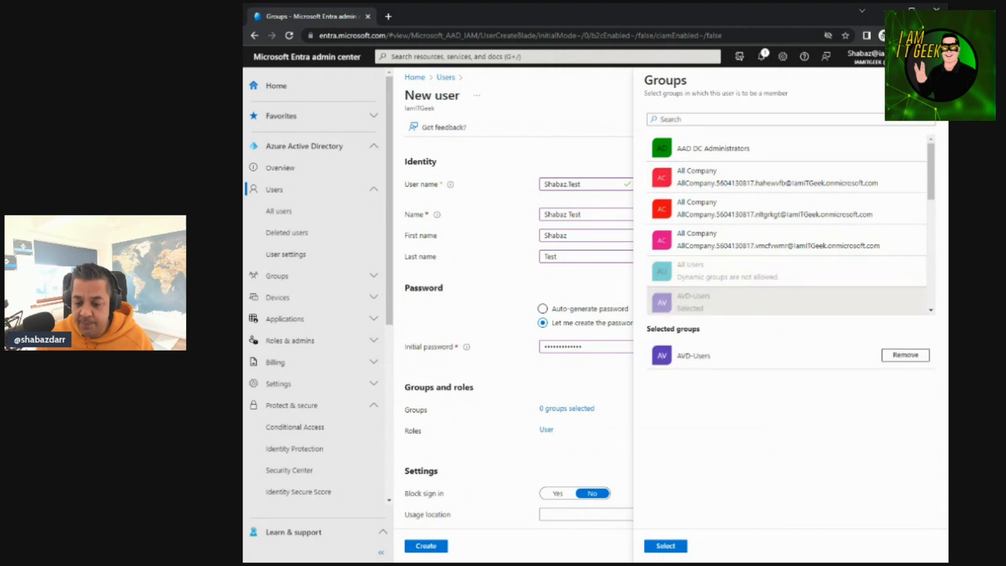
{"action": "left_click", "coordinate": [665, 545]}
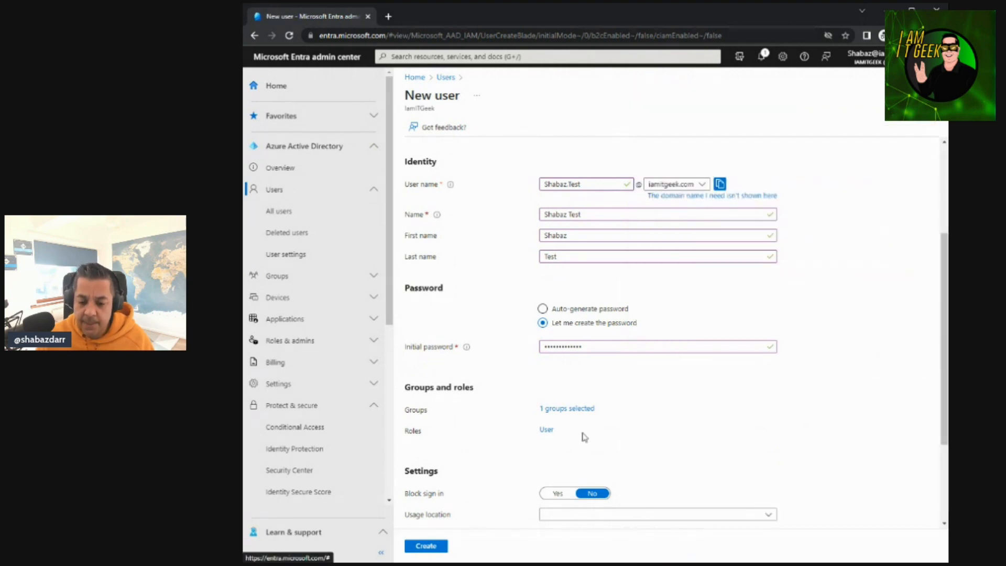
{"action": "left_click", "coordinate": [546, 430]}
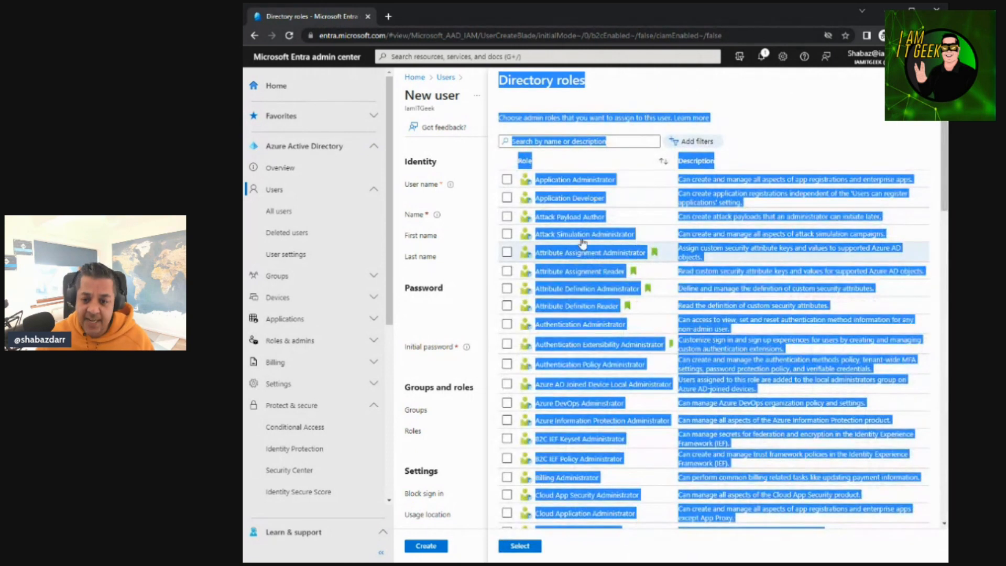
{"action": "left_click", "coordinate": [934, 80]}
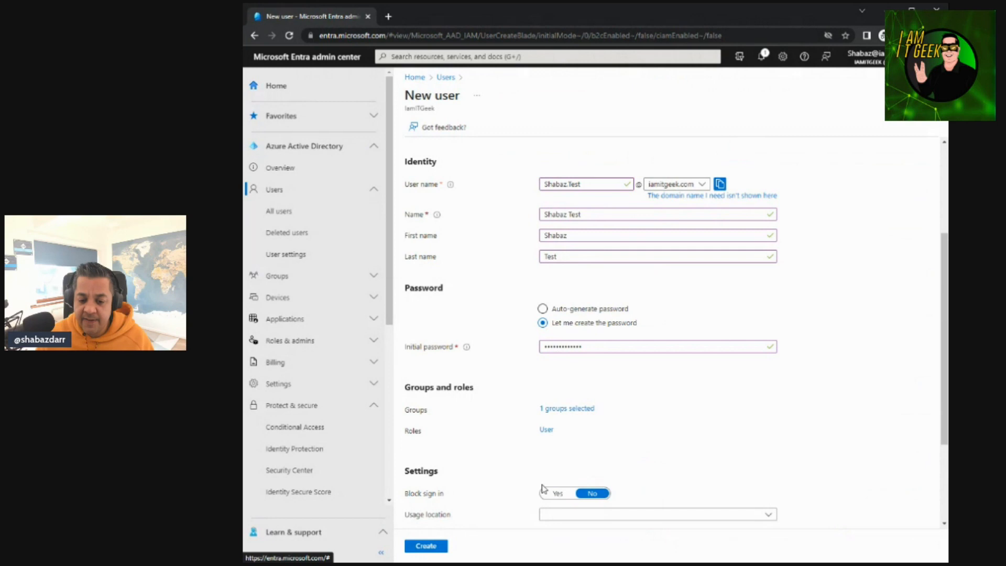
Set the new user's usage location to United Kingdom and create the account
{"action": "scroll", "coordinate": [495, 482], "scroll_direction": "down", "scroll_amount": 2}
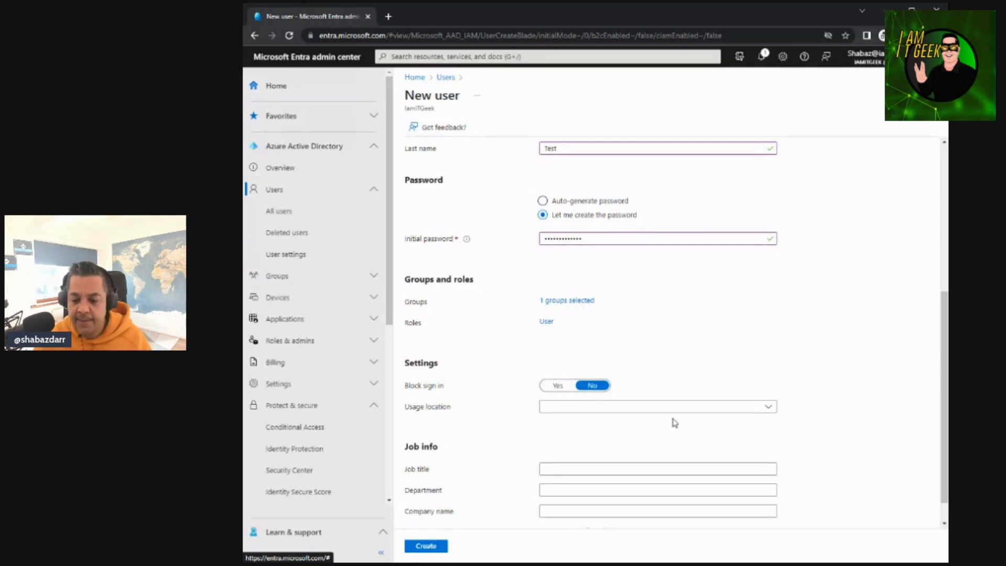
{"action": "left_click", "coordinate": [685, 413]}
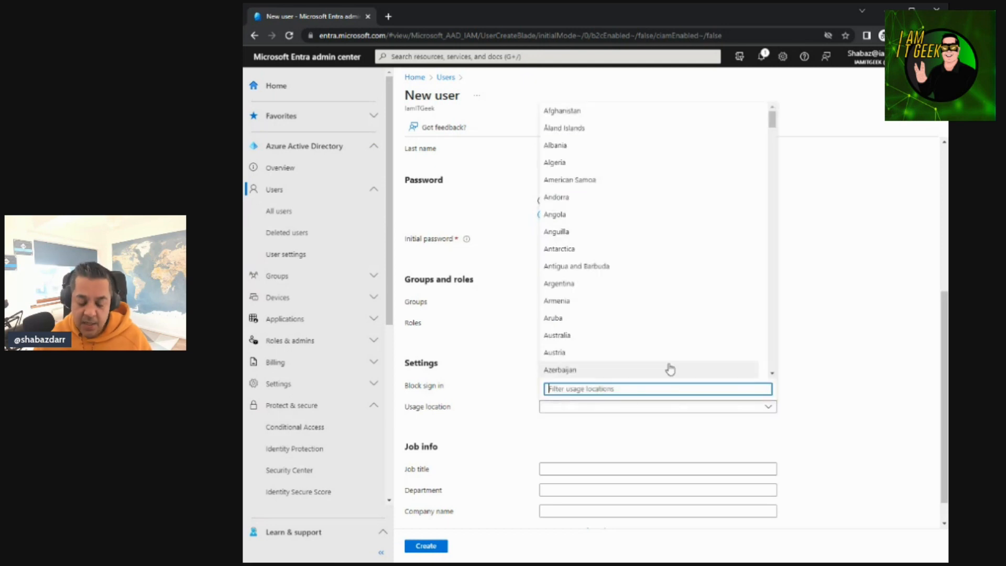
{"action": "type", "text": "unit"}
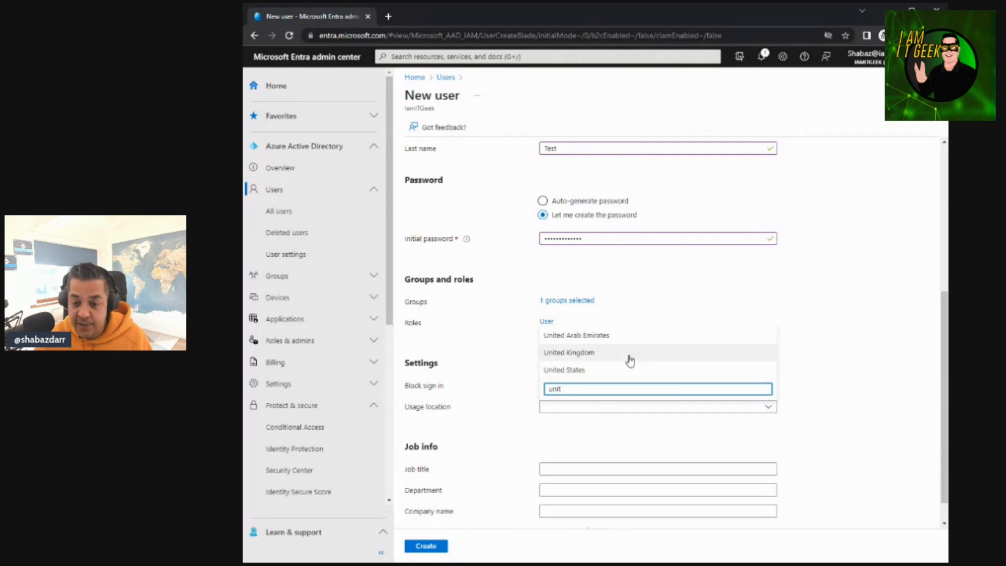
{"action": "left_click", "coordinate": [629, 357]}
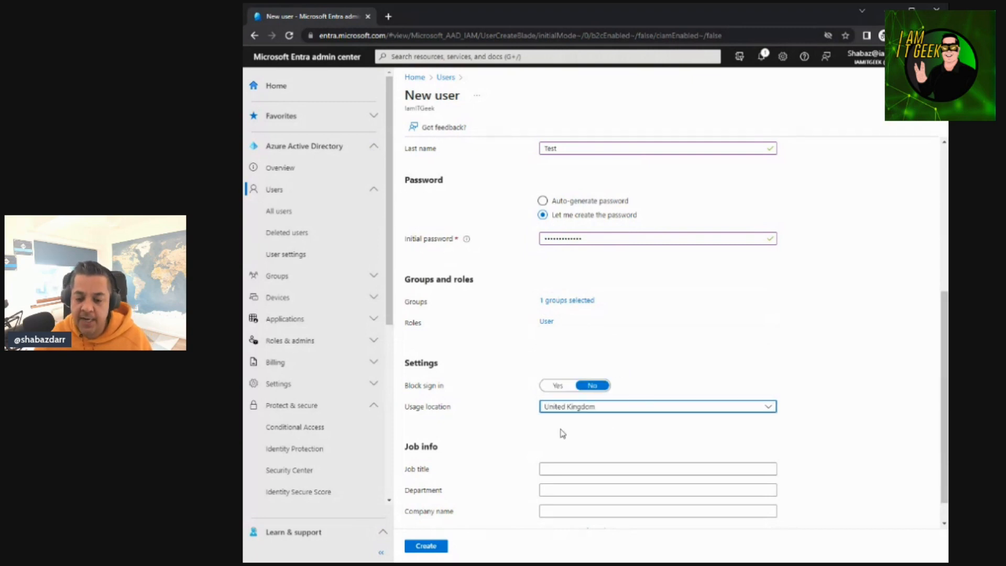
{"action": "scroll", "coordinate": [561, 435], "scroll_direction": "down", "scroll_amount": 1}
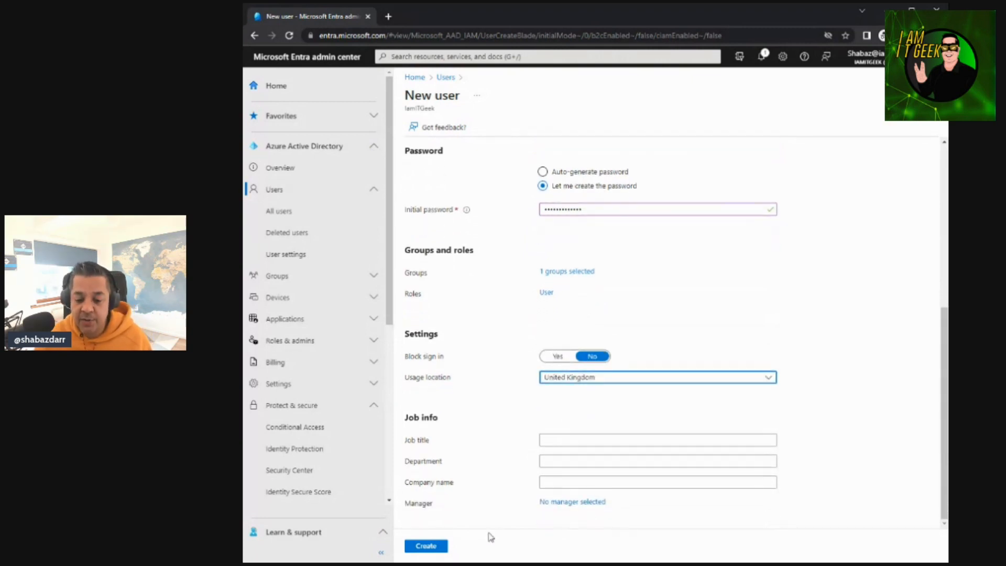
{"action": "left_click", "coordinate": [434, 547]}
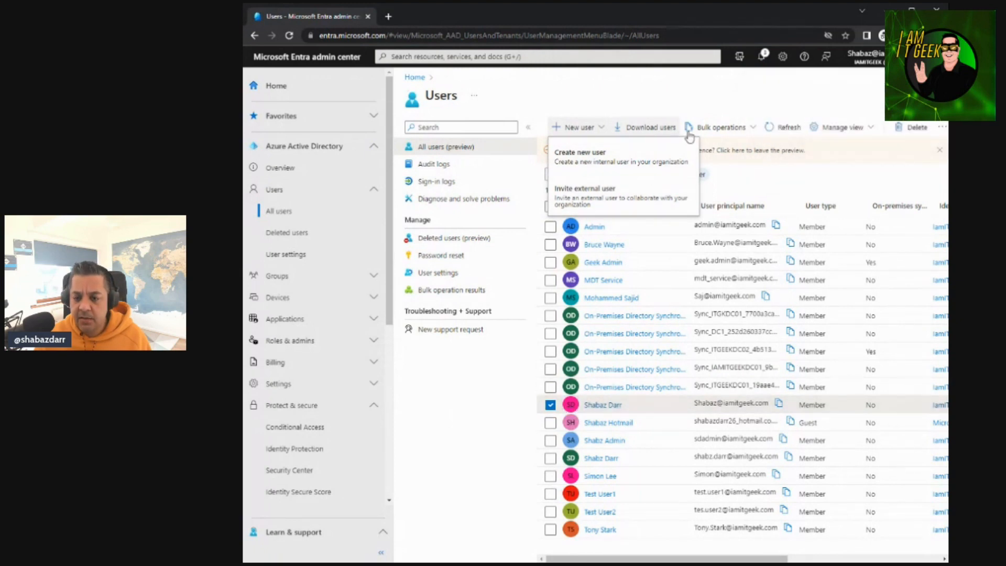
Refresh the users list to look for the new account and check the notifications about its creation
{"action": "left_click", "coordinate": [789, 132]}
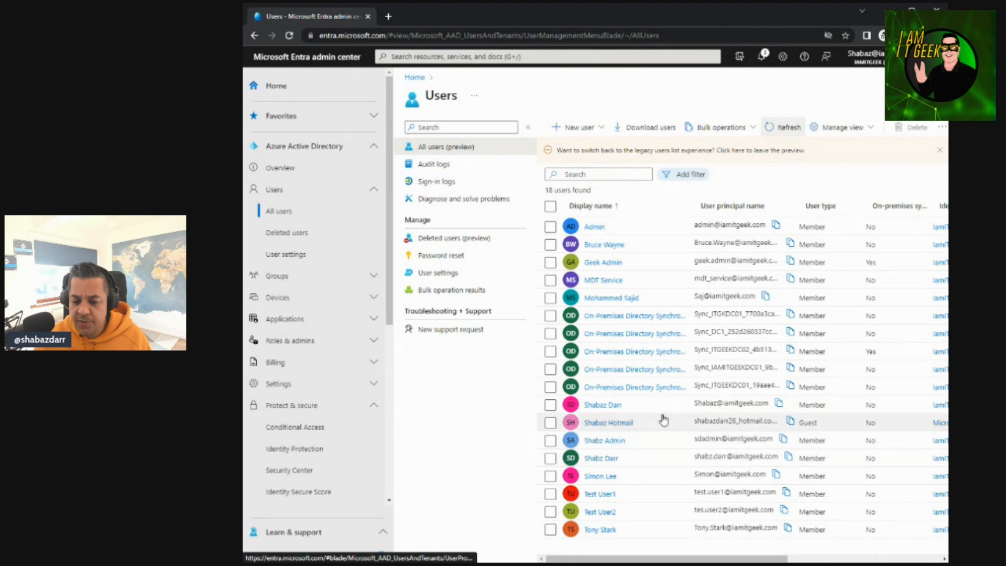
{"action": "left_click", "coordinate": [788, 128]}
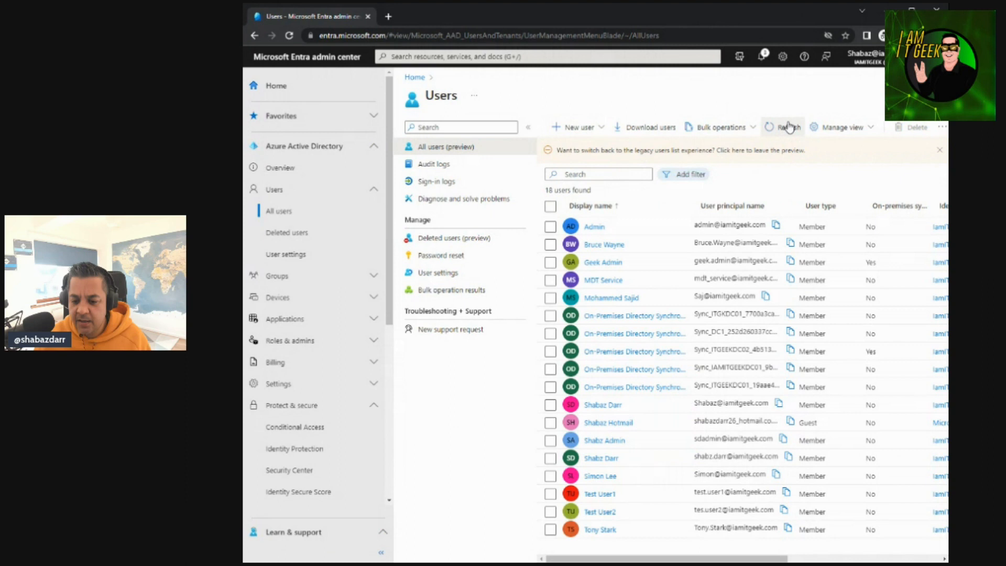
{"action": "left_click", "coordinate": [788, 127]}
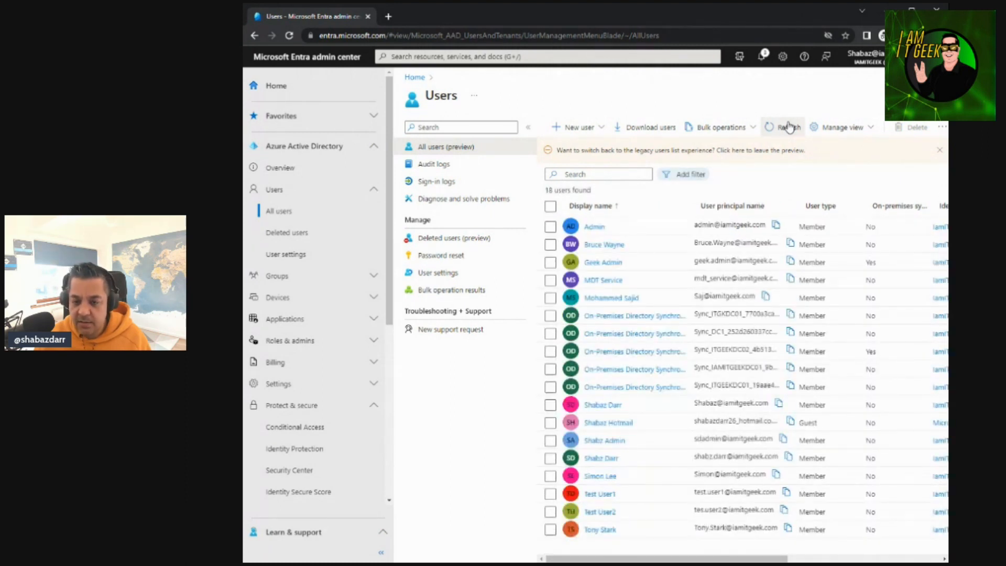
{"action": "left_click", "coordinate": [432, 163]}
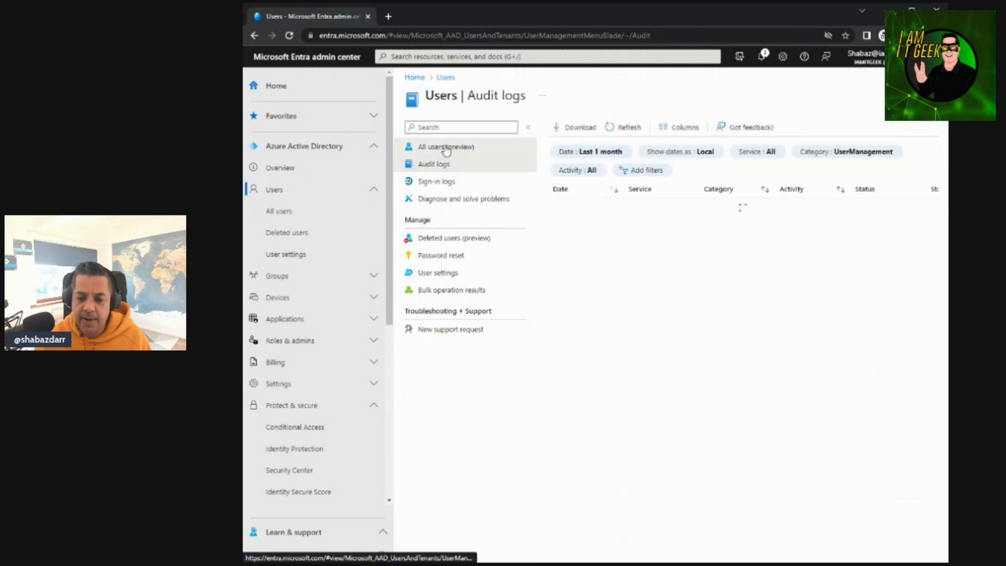
{"action": "left_click", "coordinate": [446, 149]}
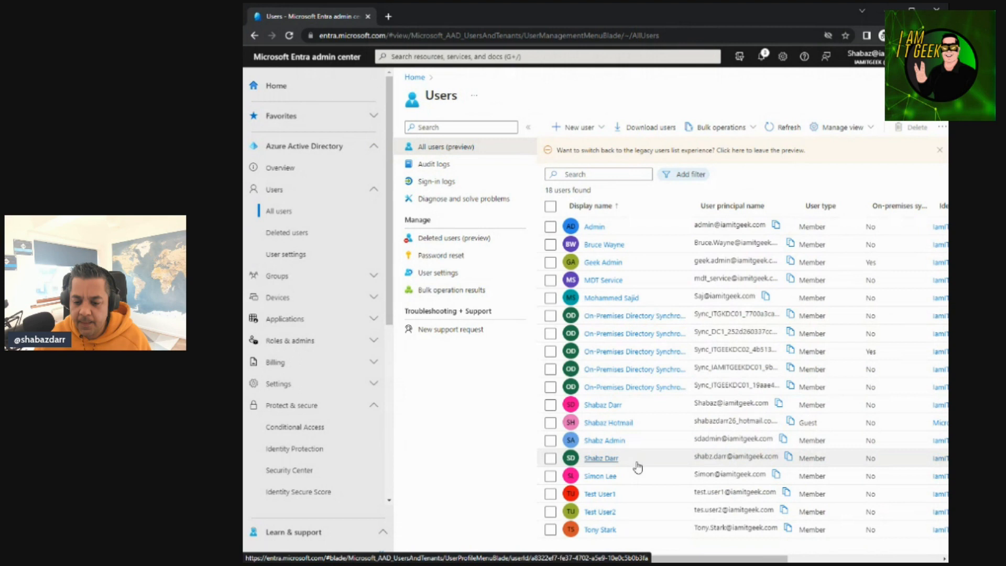
{"action": "left_click", "coordinate": [786, 128]}
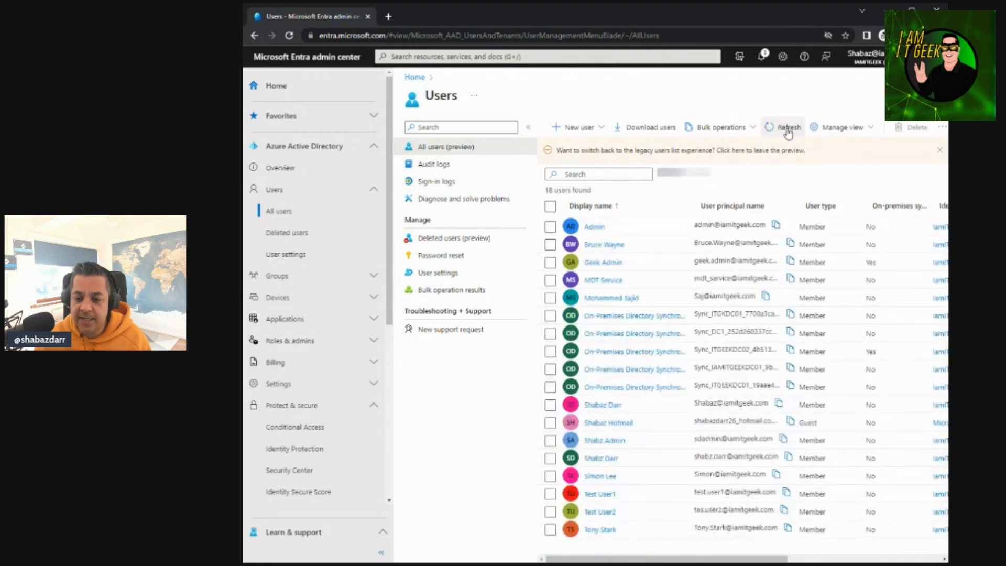
{"action": "left_click", "coordinate": [759, 57]}
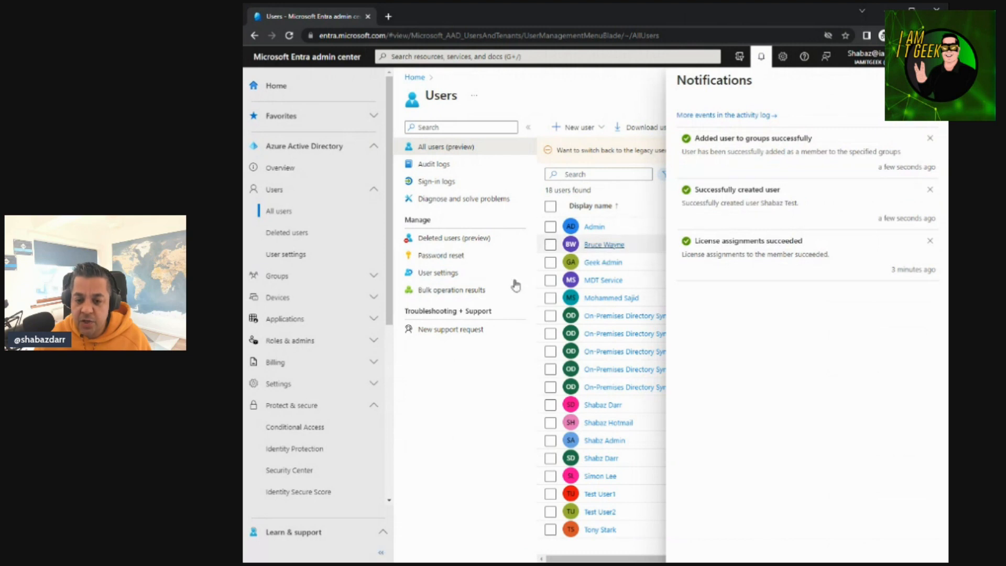
Search the users list by first name for the new test user, open its profile and delete the account
{"action": "left_click", "coordinate": [591, 175]}
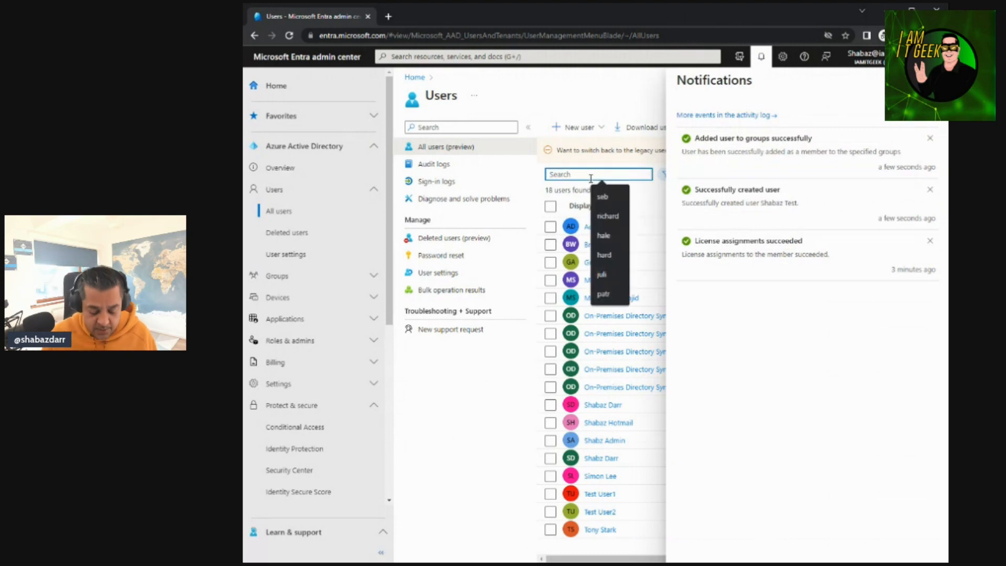
{"action": "type", "text": "shabaz"}
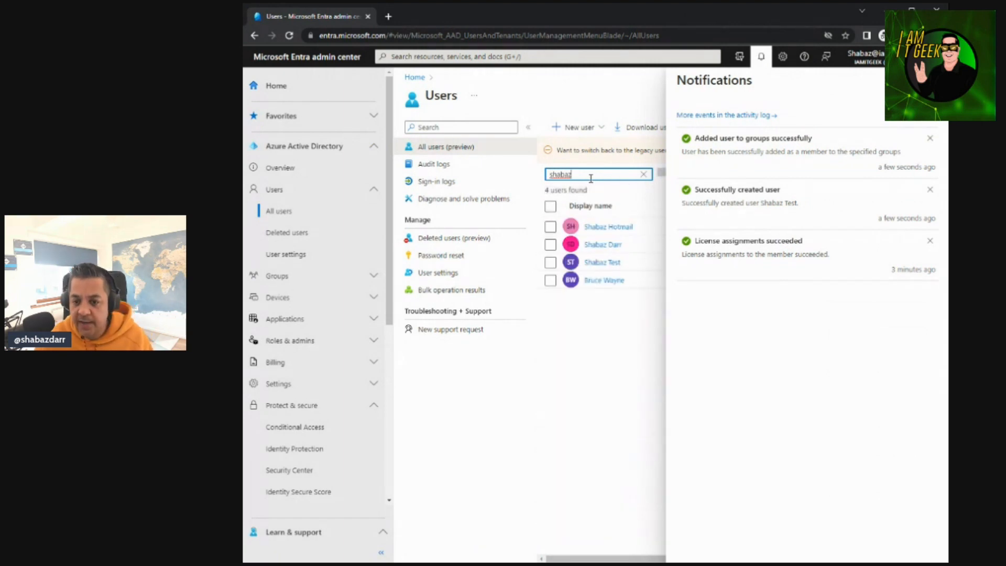
{"action": "left_click", "coordinate": [590, 262]}
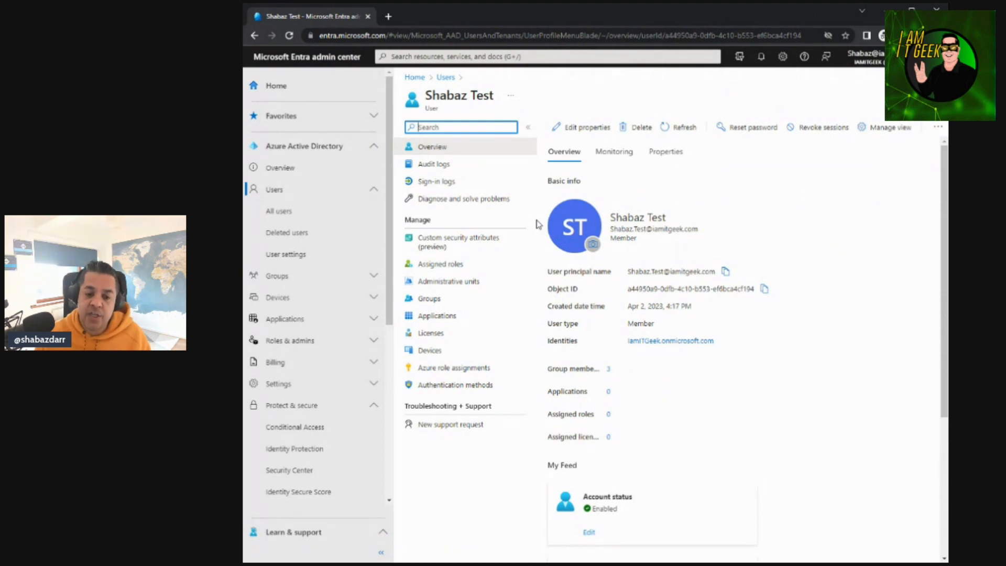
{"action": "left_click", "coordinate": [637, 132]}
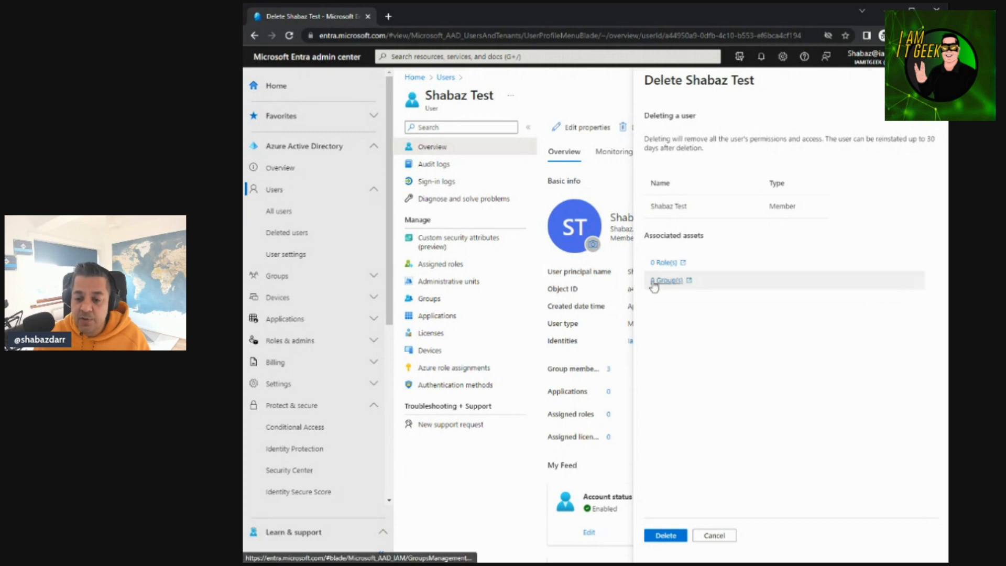
{"action": "left_click", "coordinate": [679, 538]}
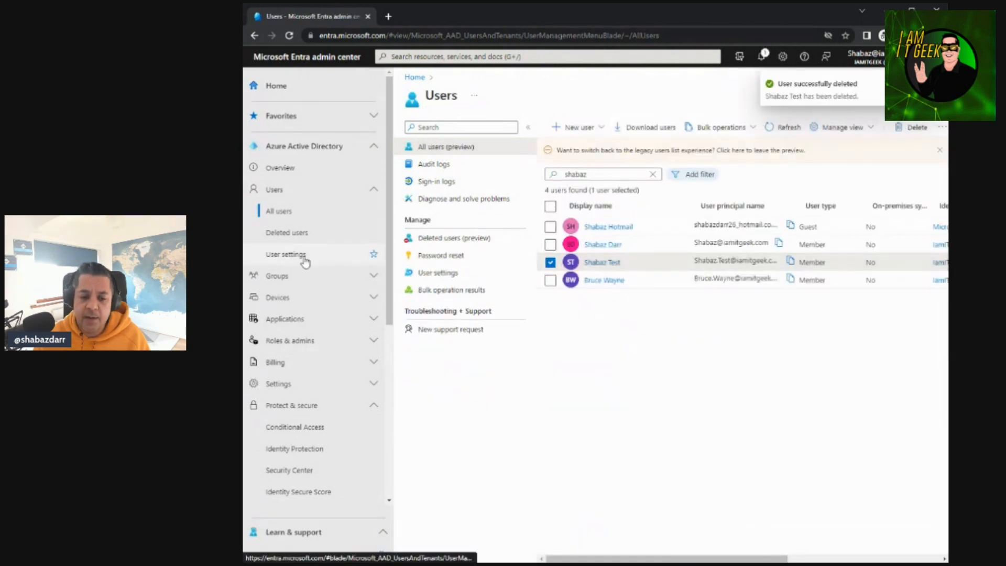
View the list of deleted users to look for the removed test account
{"action": "left_click", "coordinate": [305, 239]}
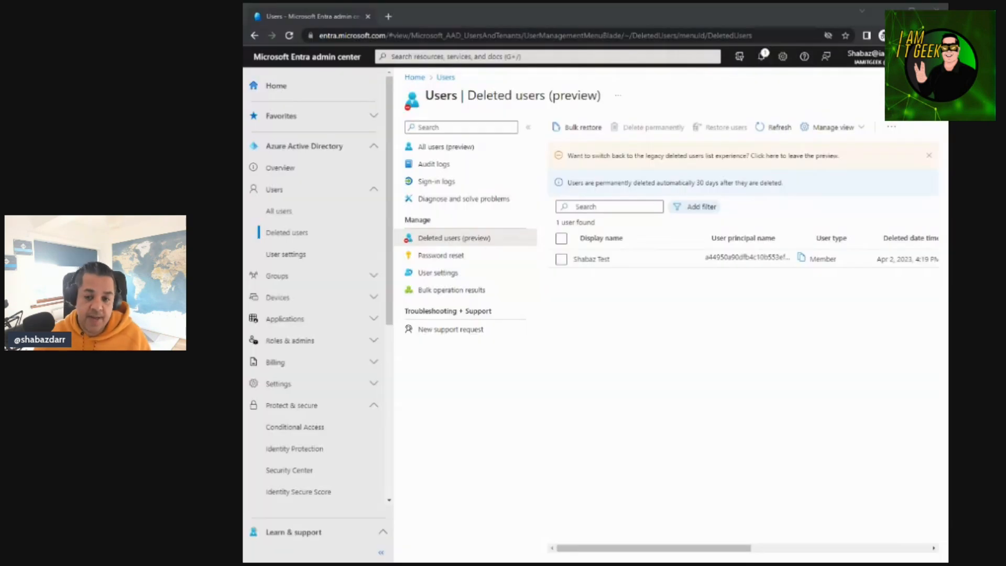
{"action": "key", "text": "alt+Tab"}
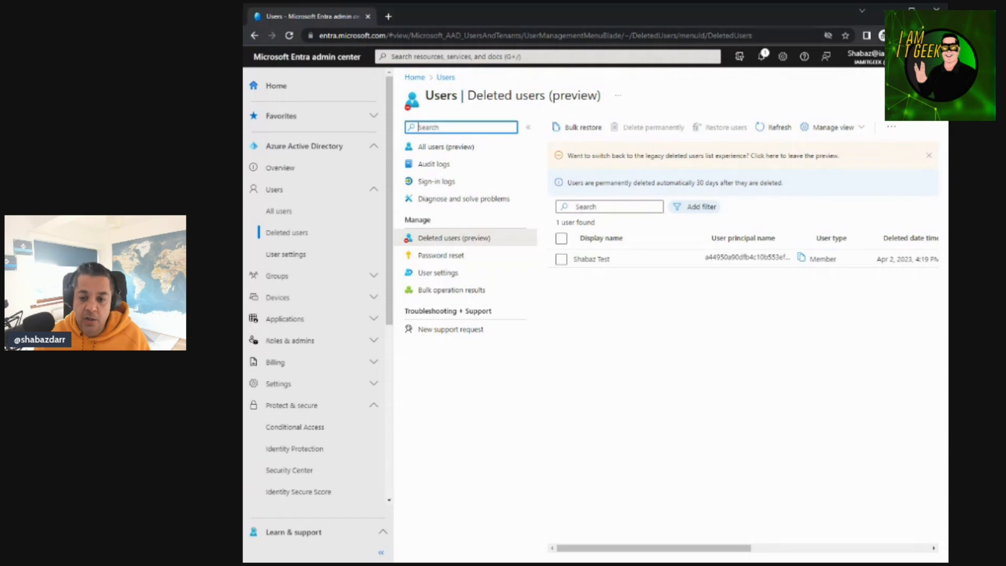
{"action": "key", "text": "alt+Tab"}
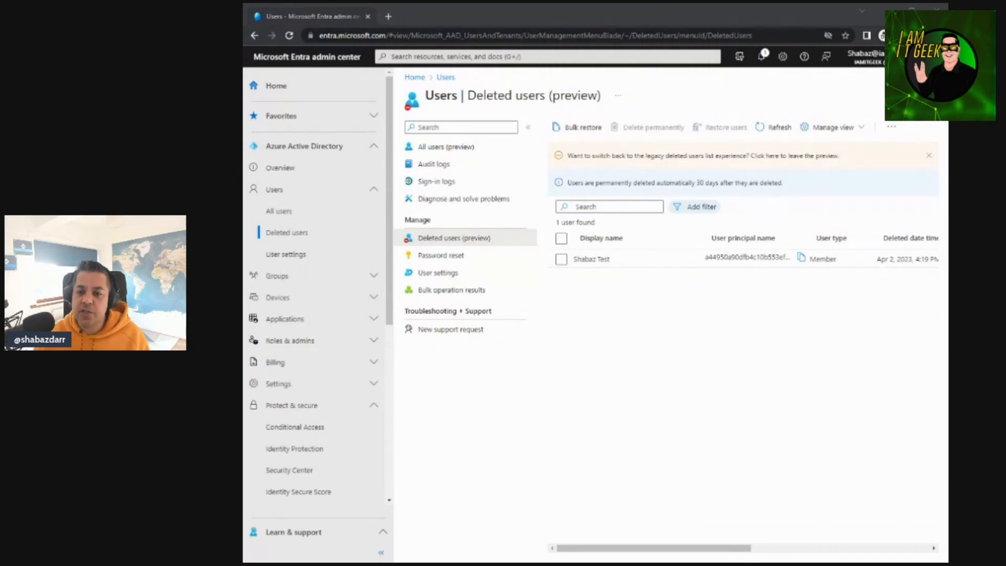
{"action": "left_click", "coordinate": [714, 12]}
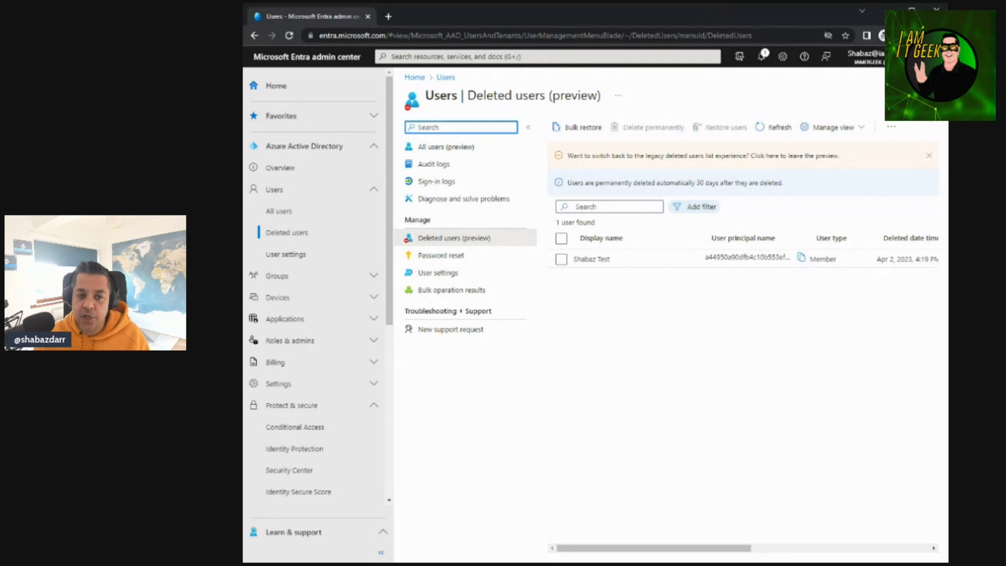
{"action": "left_click", "coordinate": [597, 62]}
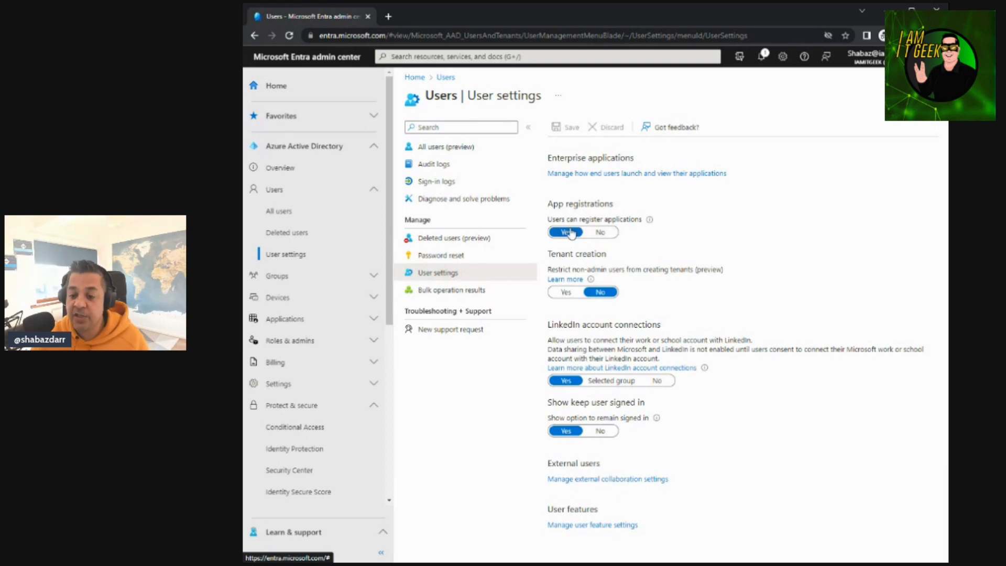
In the user settings, restrict non-admin users from creating tenants and save the change
{"action": "mouse_move", "coordinate": [650, 221]}
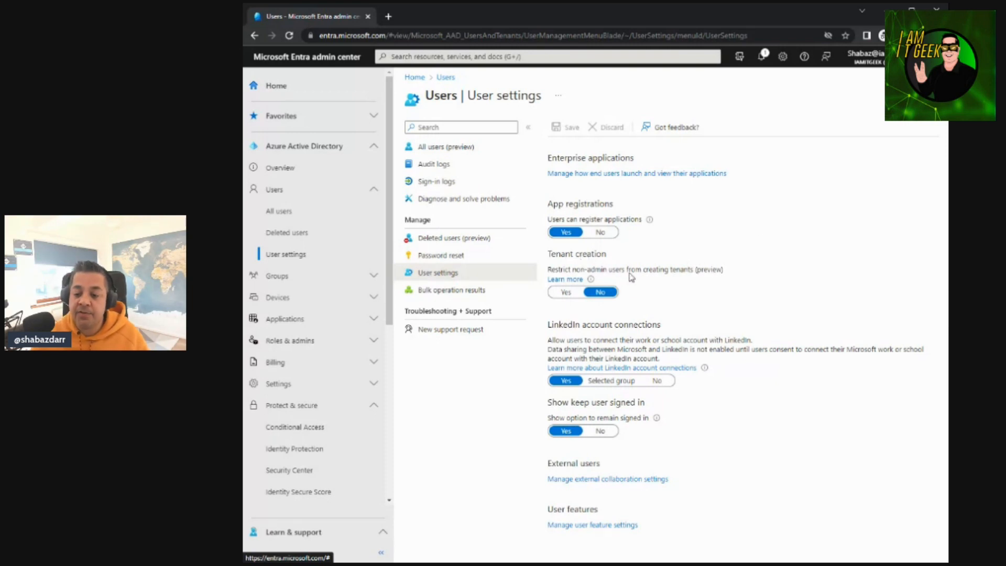
{"action": "mouse_move", "coordinate": [592, 282]}
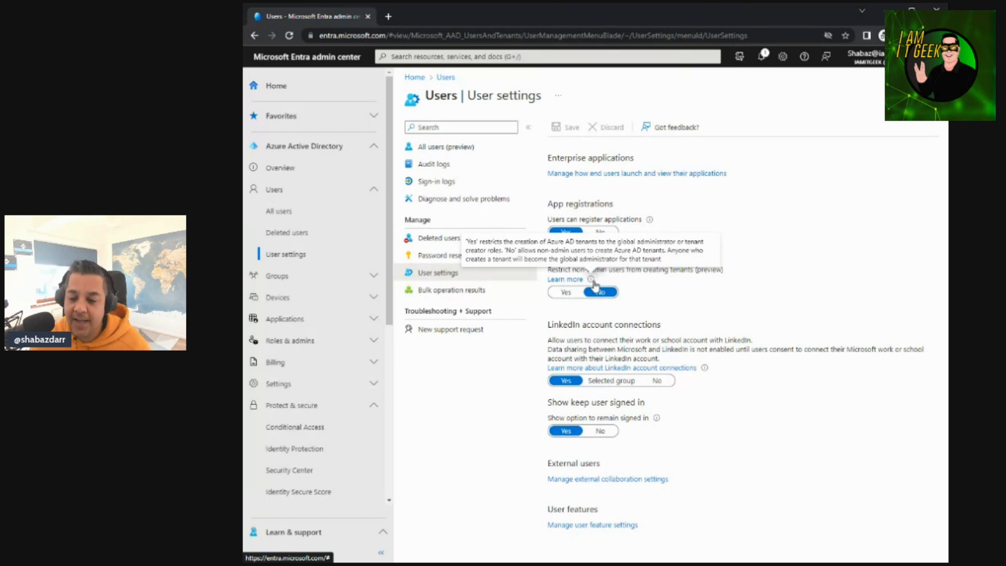
{"action": "left_click", "coordinate": [565, 292]}
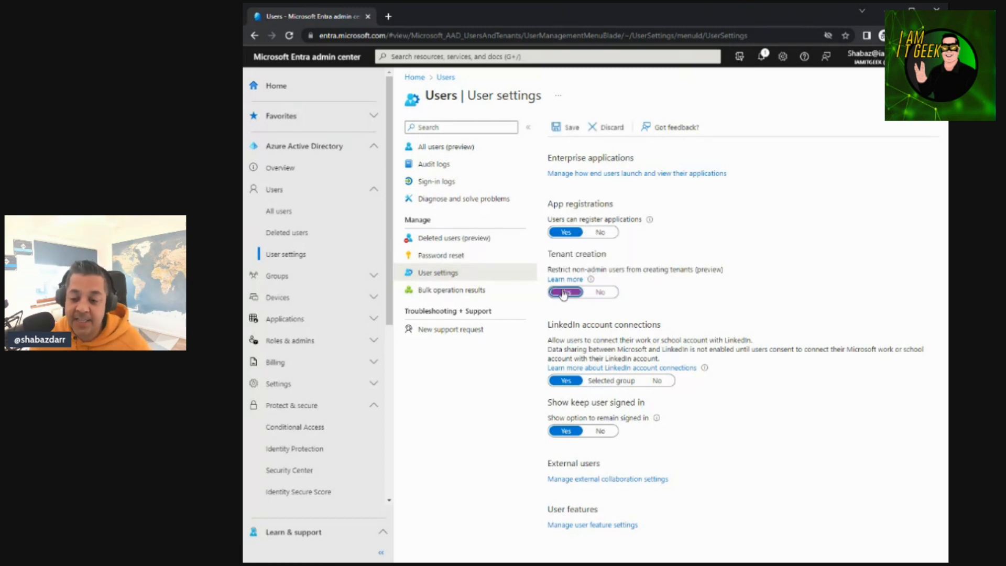
{"action": "left_click", "coordinate": [572, 129]}
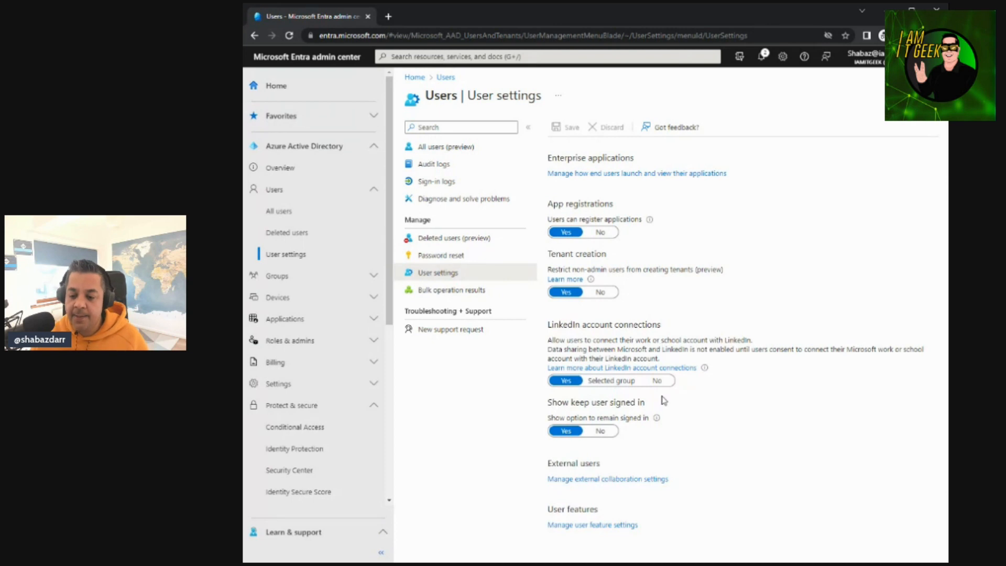
Set LinkedIn account connections to No in the user settings and save the change
{"action": "left_click", "coordinate": [657, 380]}
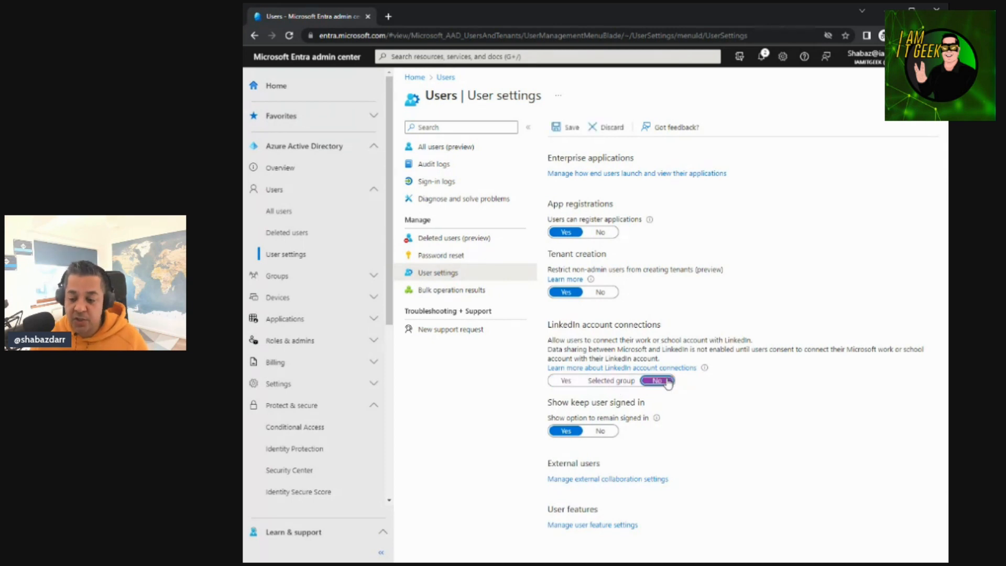
{"action": "left_click", "coordinate": [567, 128]}
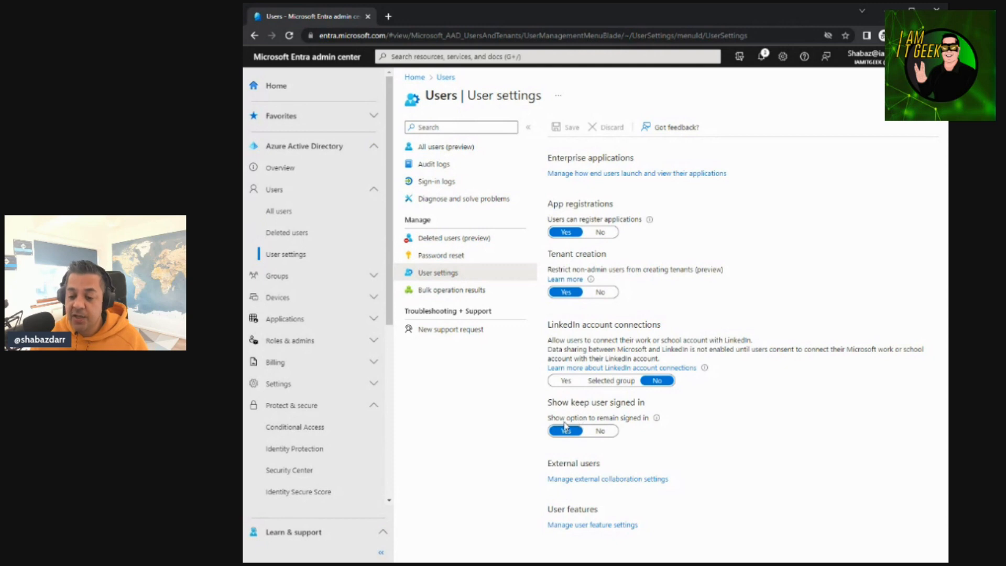
{"action": "mouse_move", "coordinate": [656, 421]}
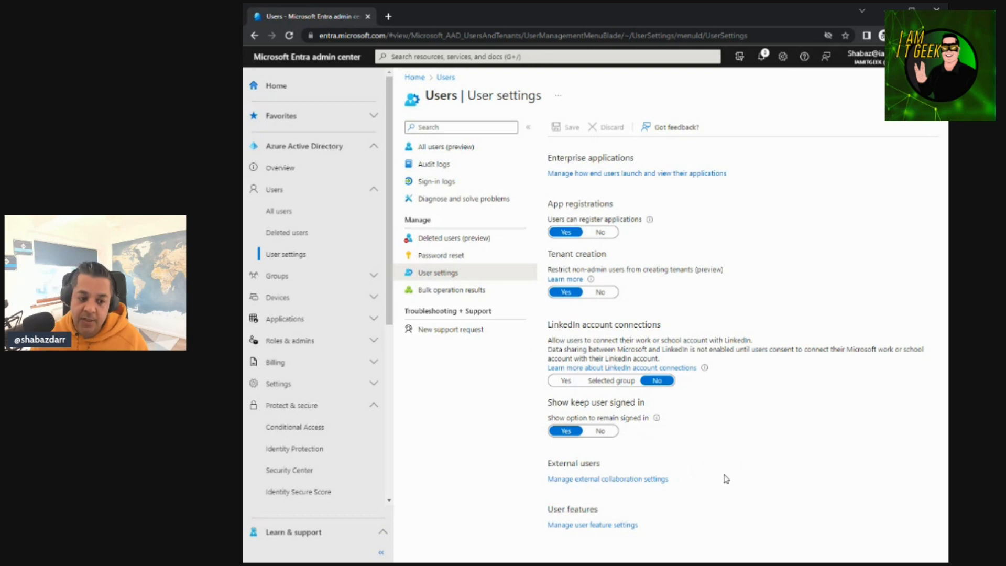
Review the external collaboration settings and the user feature settings for My Apps previews and My Staff access, returning to the user settings
{"action": "left_click", "coordinate": [648, 480]}
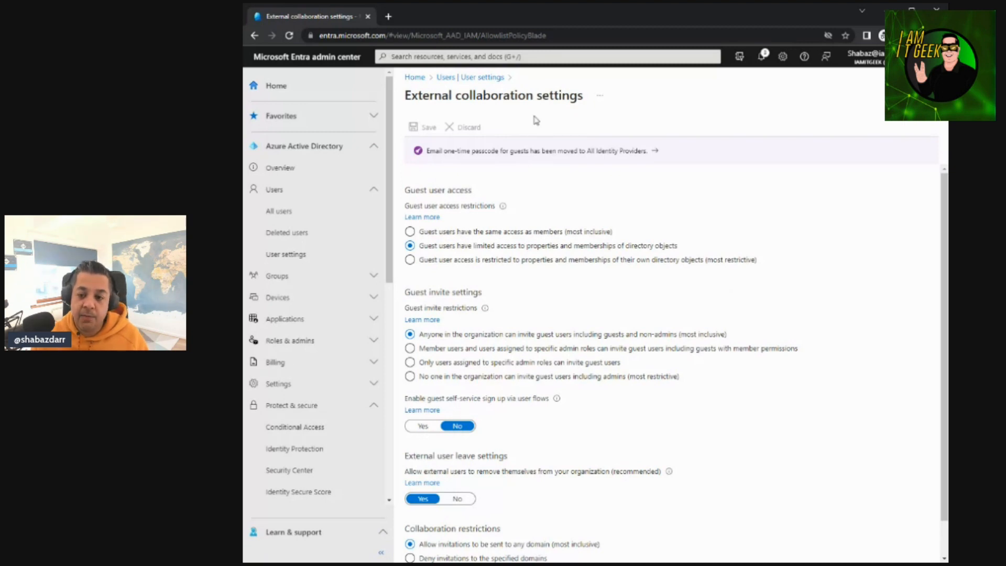
{"action": "left_click", "coordinate": [481, 79]}
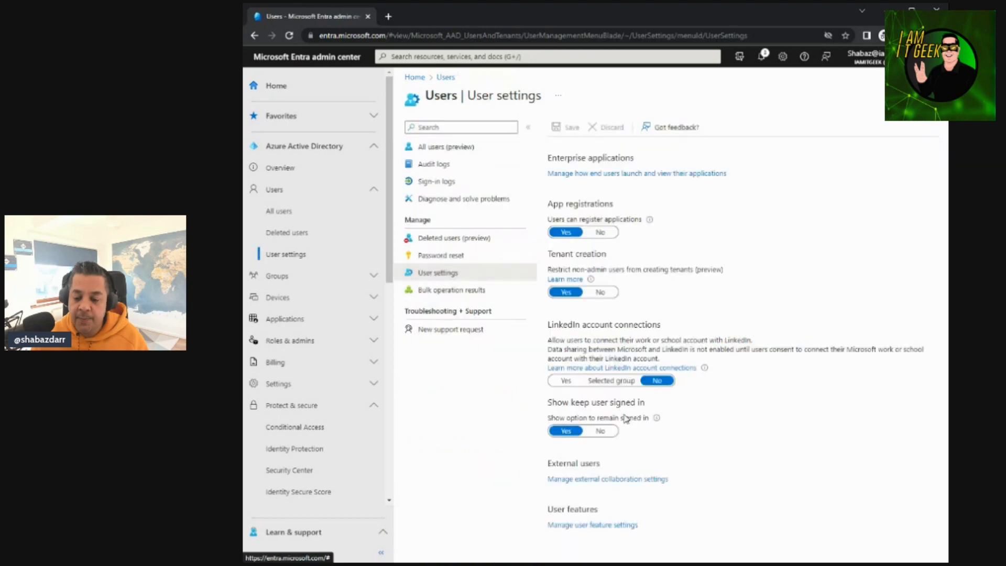
{"action": "left_click", "coordinate": [567, 526]}
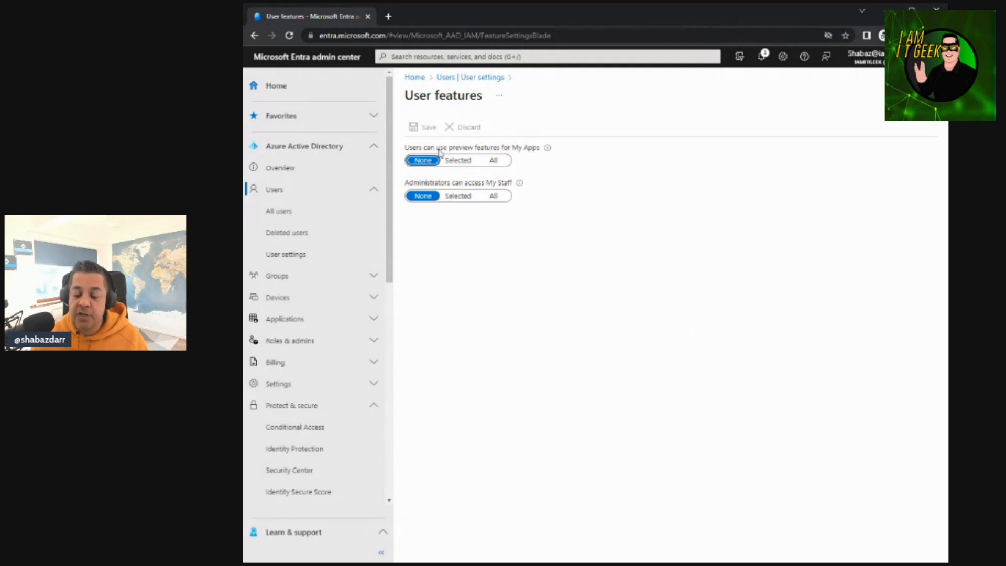
{"action": "mouse_move", "coordinate": [548, 150]}
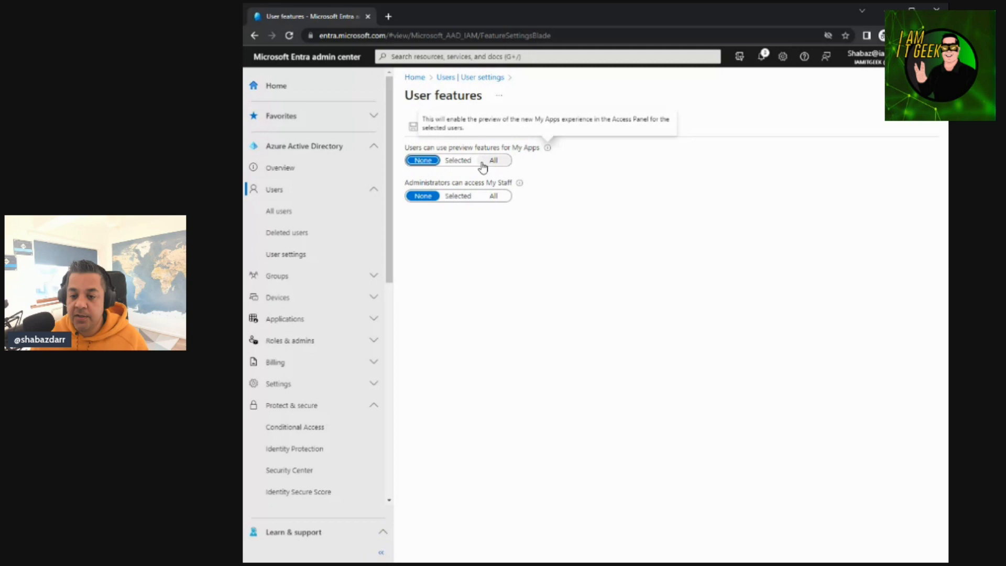
{"action": "mouse_move", "coordinate": [522, 184]}
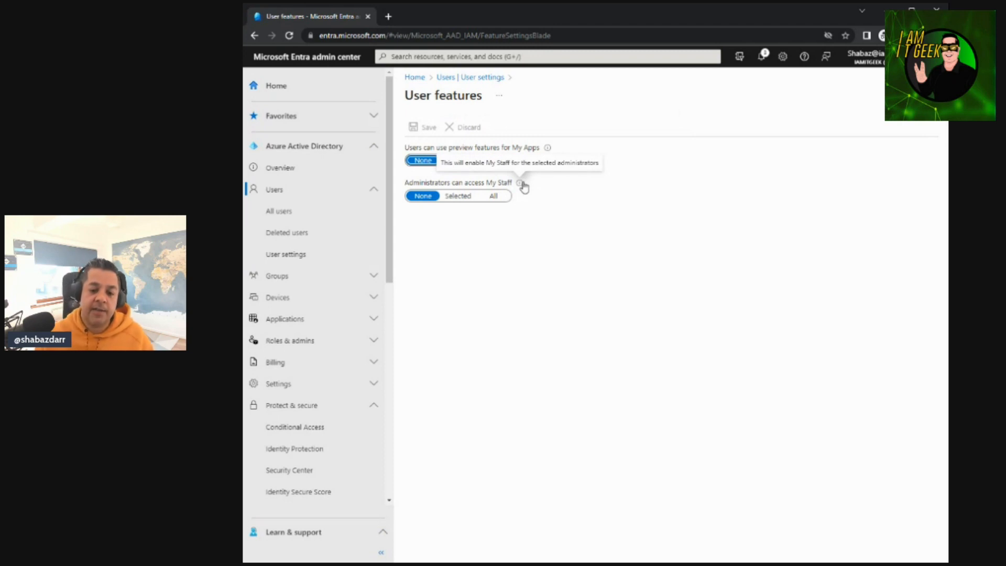
{"action": "left_click", "coordinate": [312, 256]}
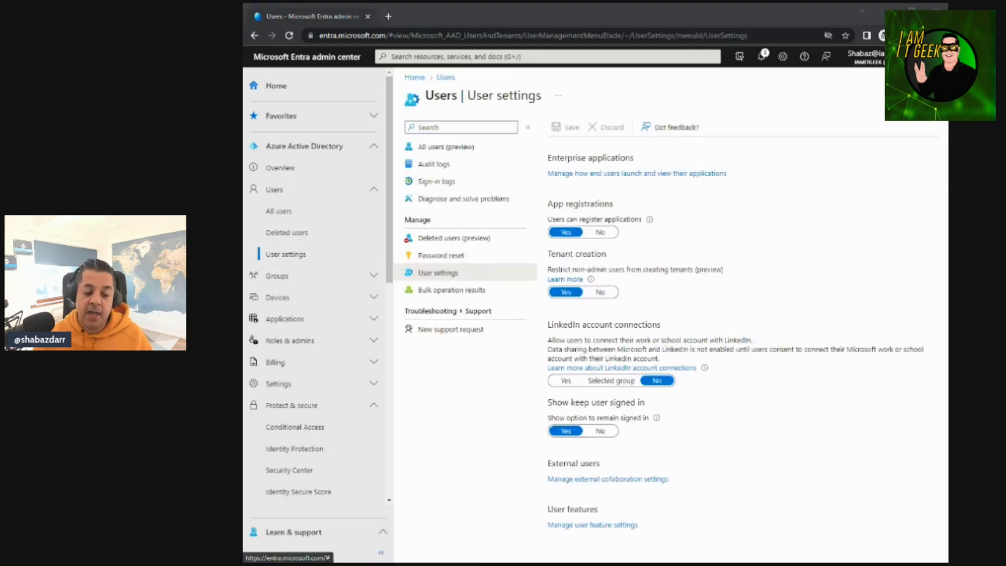
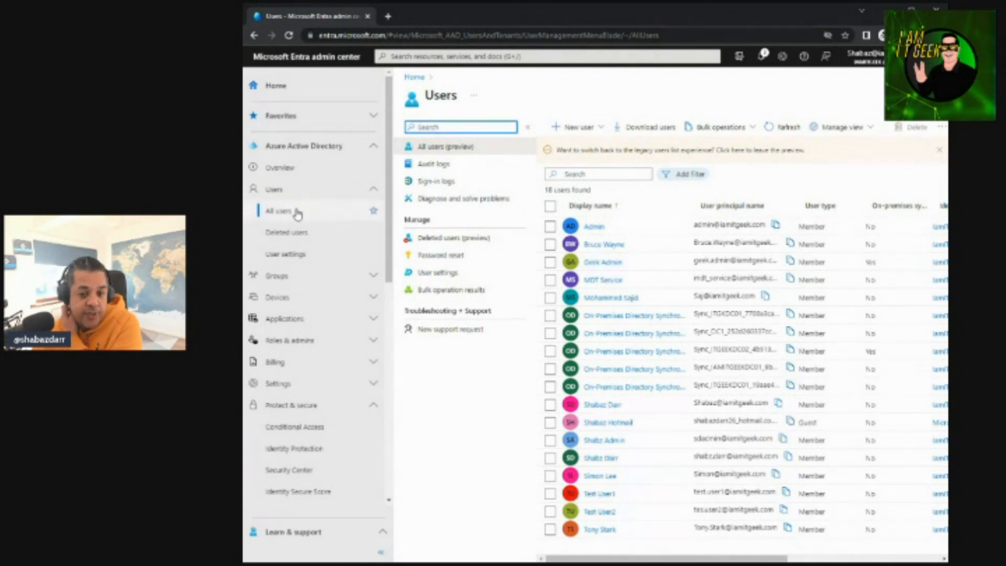
Start an external user invitation and enter the guest's display name and email address
{"action": "left_click", "coordinate": [591, 129]}
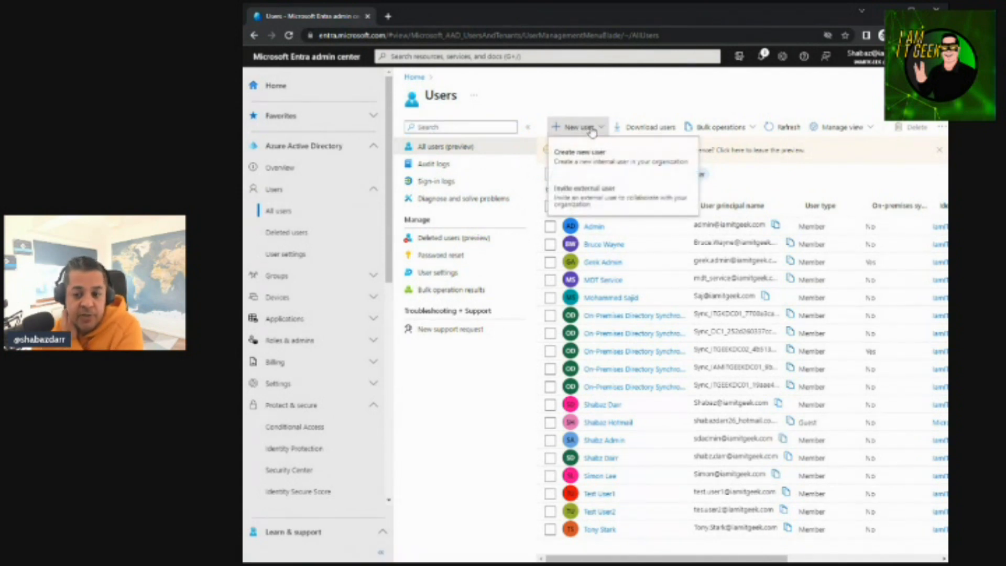
{"action": "left_click", "coordinate": [582, 195]}
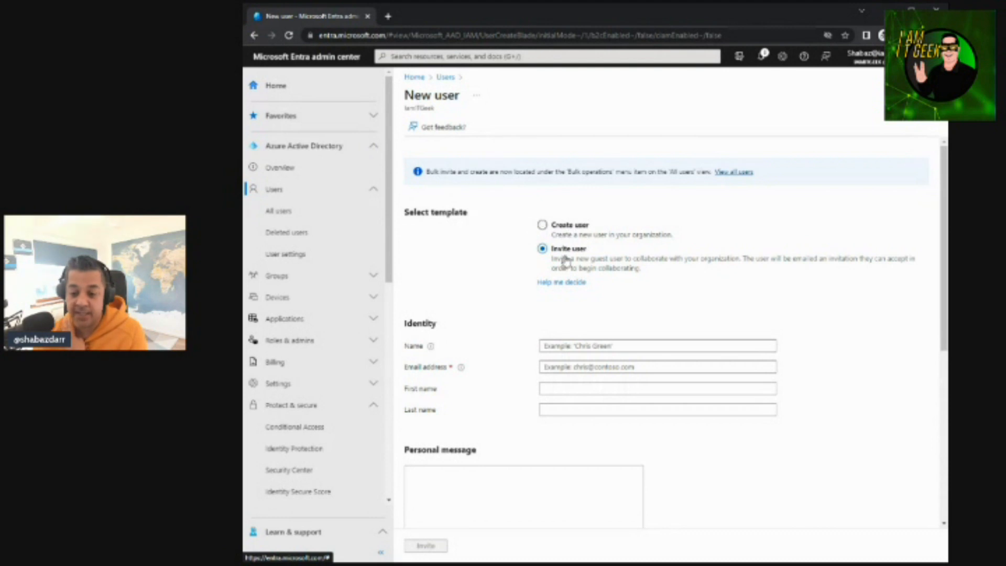
{"action": "left_click", "coordinate": [555, 346]}
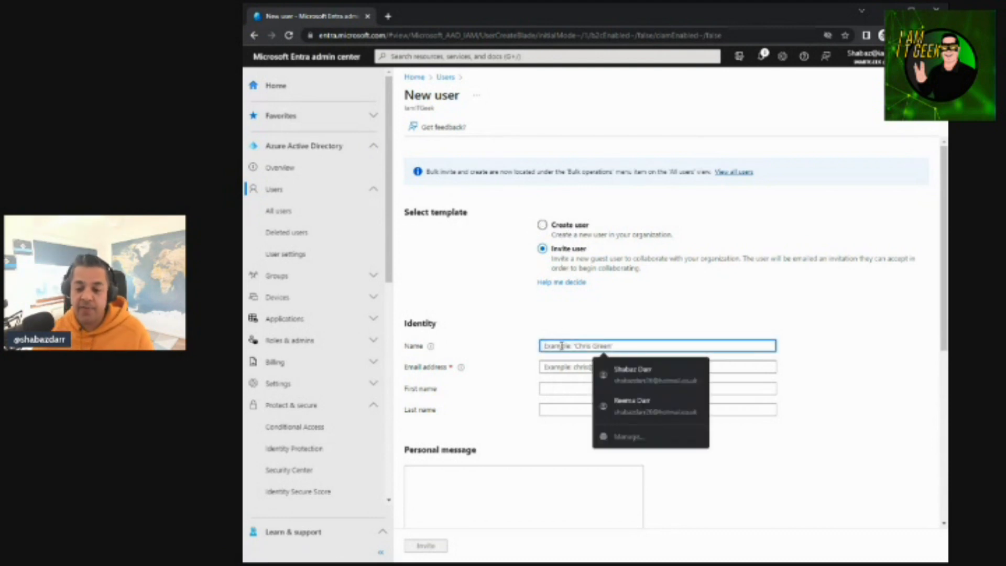
{"action": "type", "text": "Shabaz Omail"}
{"action": "left_click", "coordinate": [570, 367]}
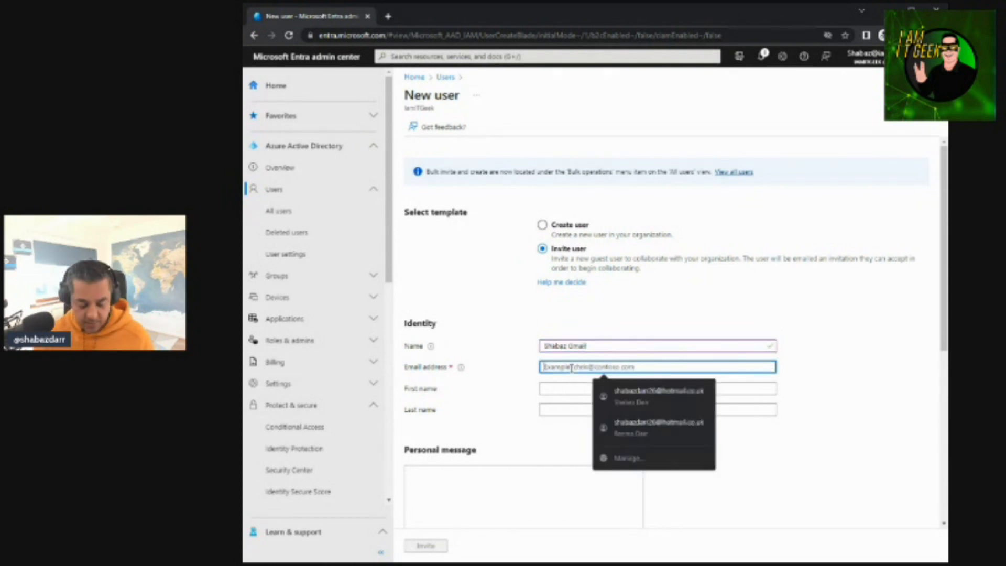
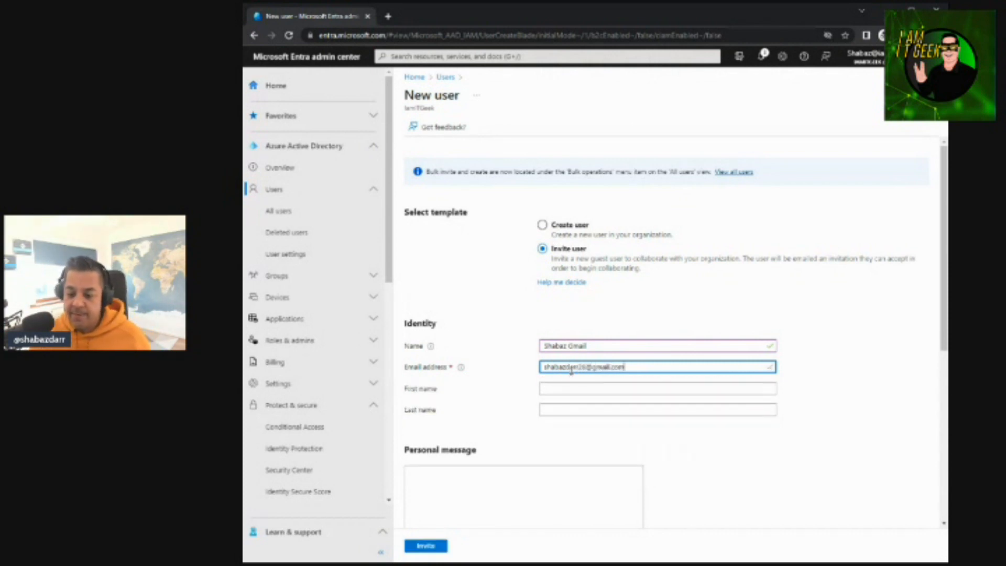
Fill in the guest's first and last name and add the personal message "Welcome to my tenant"
{"action": "left_click", "coordinate": [570, 388]}
{"action": "type", "text": "Shabaz"}
{"action": "key", "text": "Tab"}
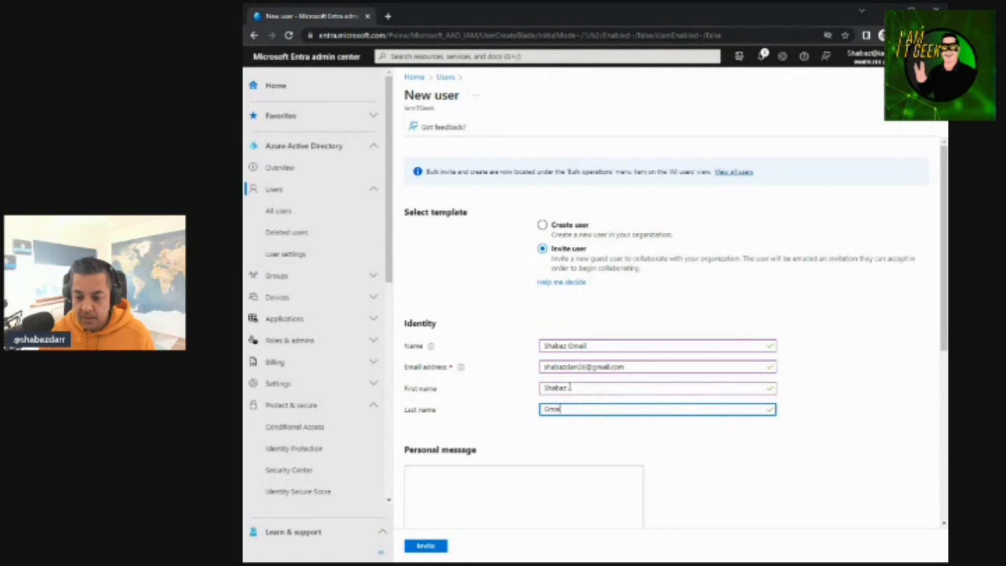
{"action": "left_click", "coordinate": [487, 475]}
{"action": "type", "text": "Welcome to my tenant"}
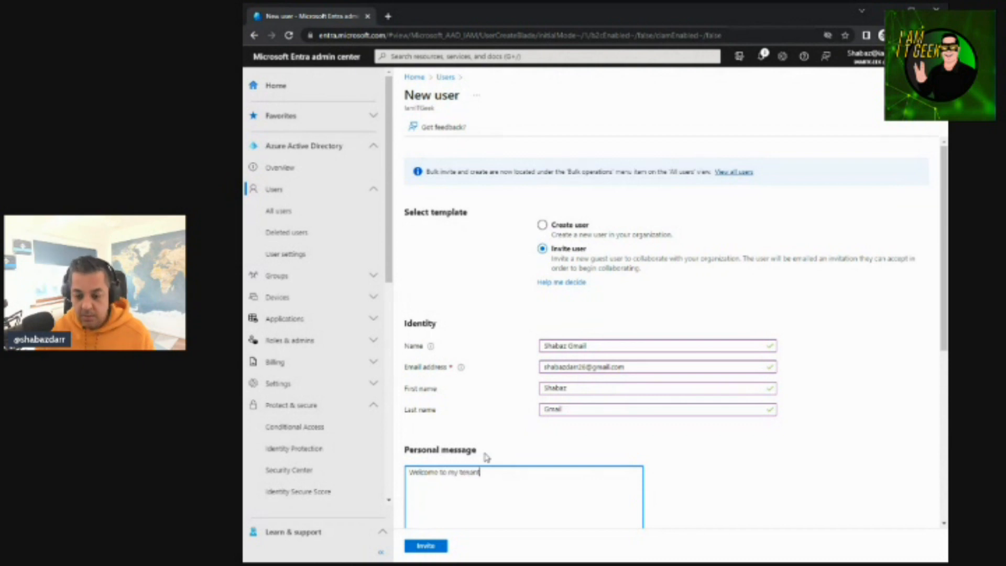
Add the invited guest to the AVD-Users group
{"action": "scroll", "coordinate": [673, 464], "scroll_direction": "down", "scroll_amount": 4}
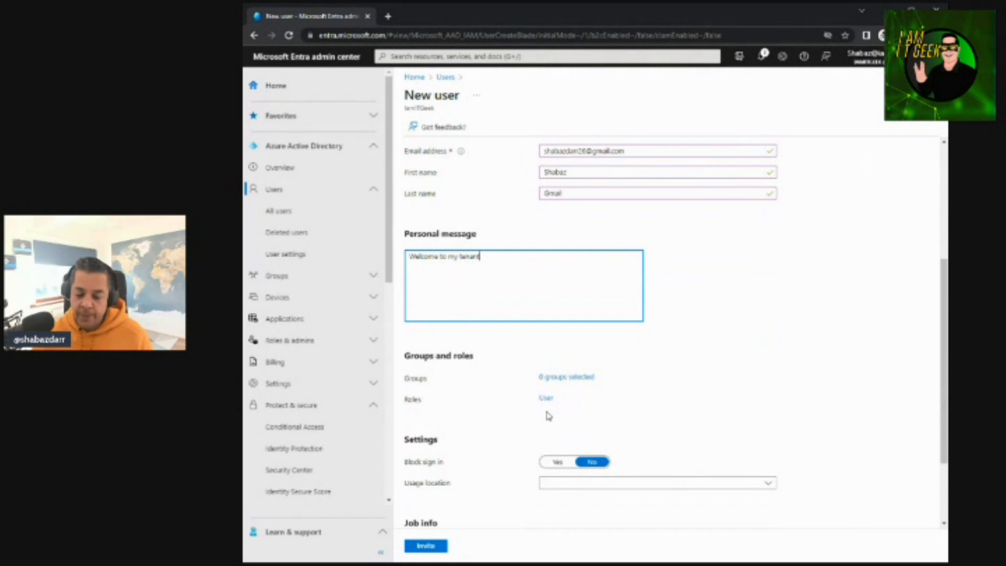
{"action": "left_click", "coordinate": [576, 378]}
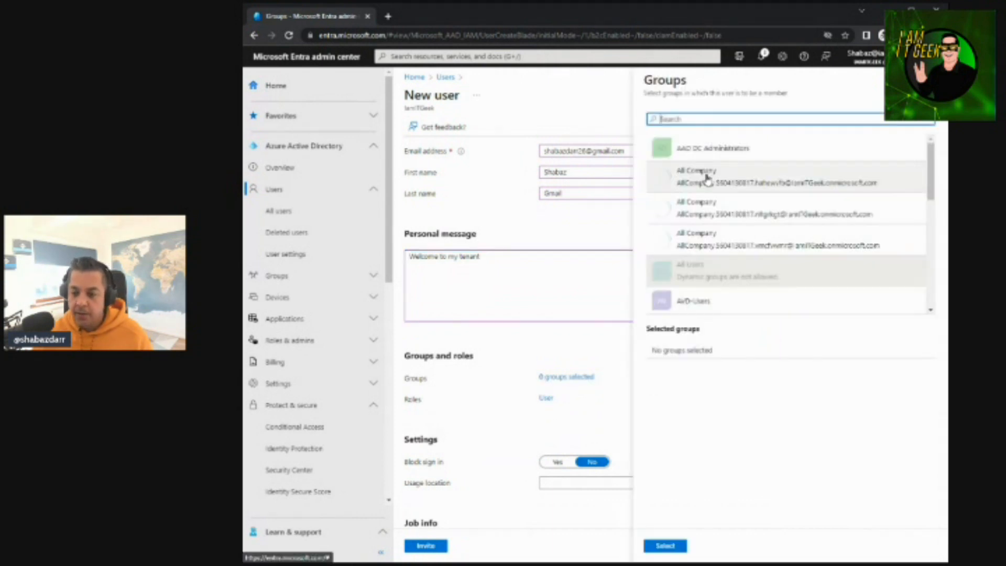
{"action": "left_click", "coordinate": [694, 303]}
{"action": "left_click", "coordinate": [665, 546]}
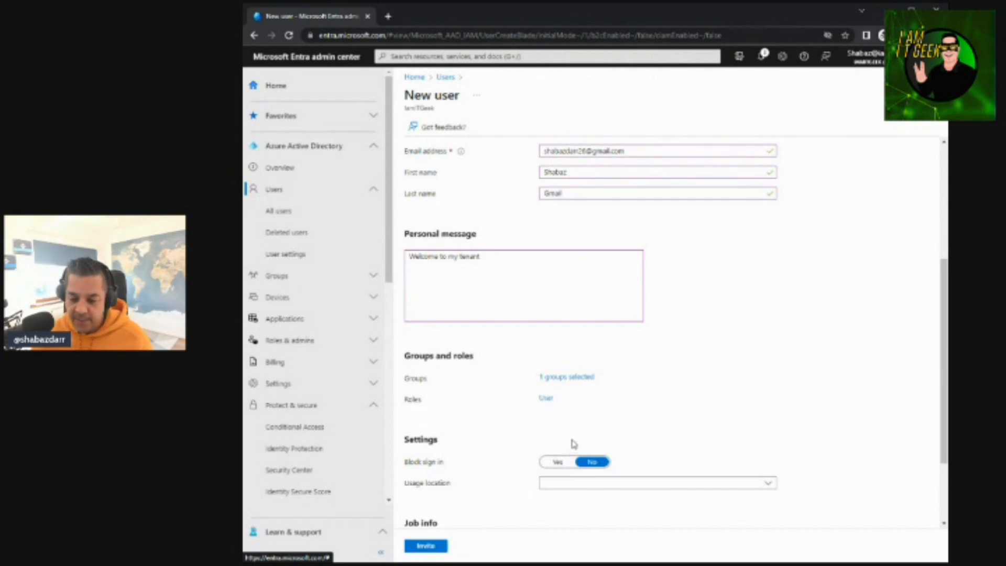
Set the guest's usage location to United Kingdom and send the invitation
{"action": "left_click", "coordinate": [568, 482]}
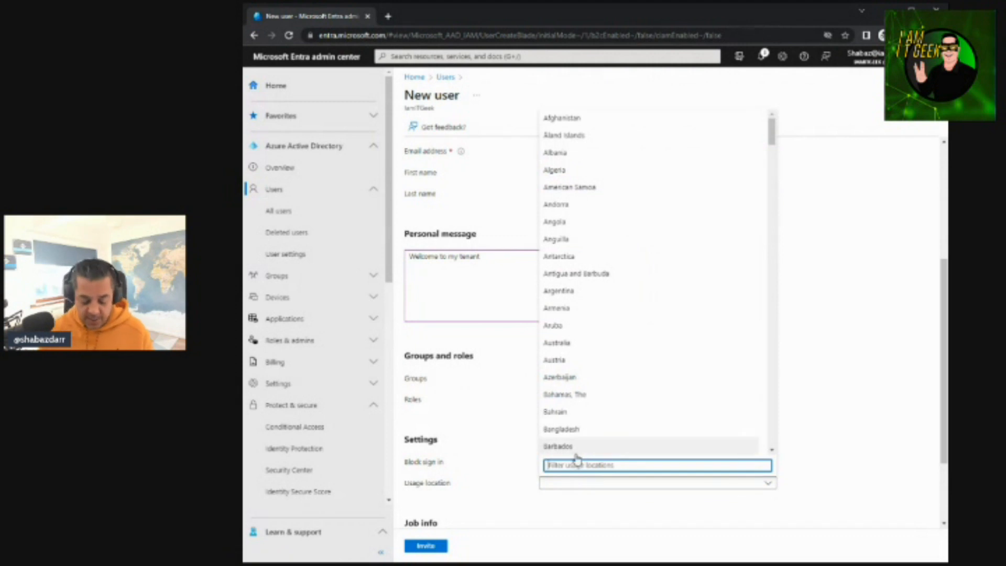
{"action": "type", "text": "Unit"}
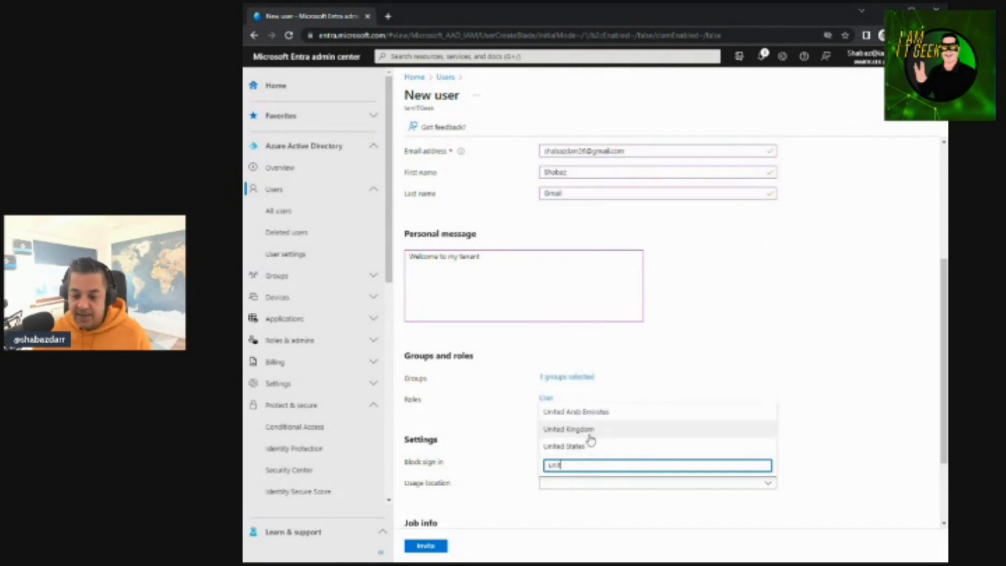
{"action": "left_click", "coordinate": [577, 430]}
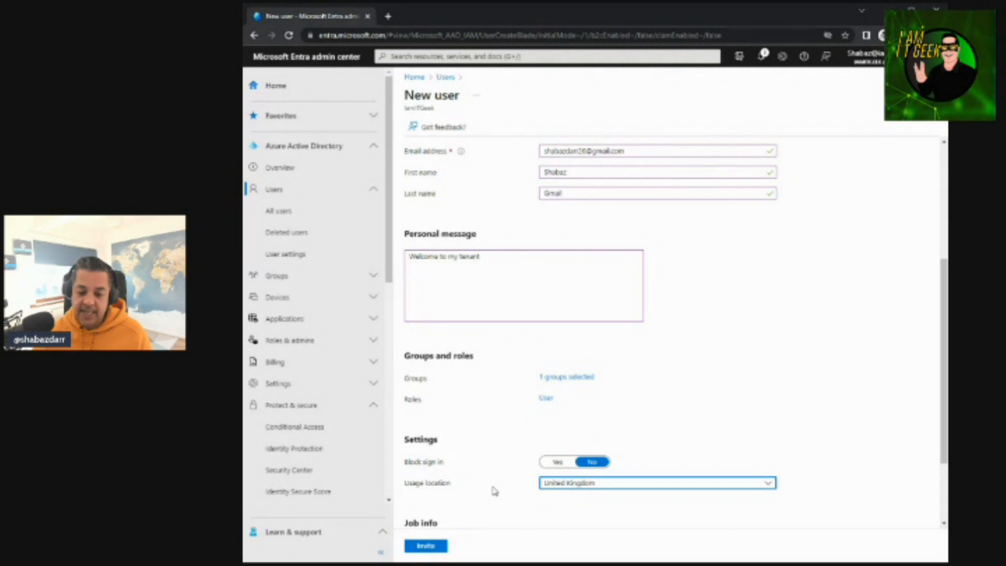
{"action": "scroll", "coordinate": [494, 489], "scroll_direction": "down", "scroll_amount": 2}
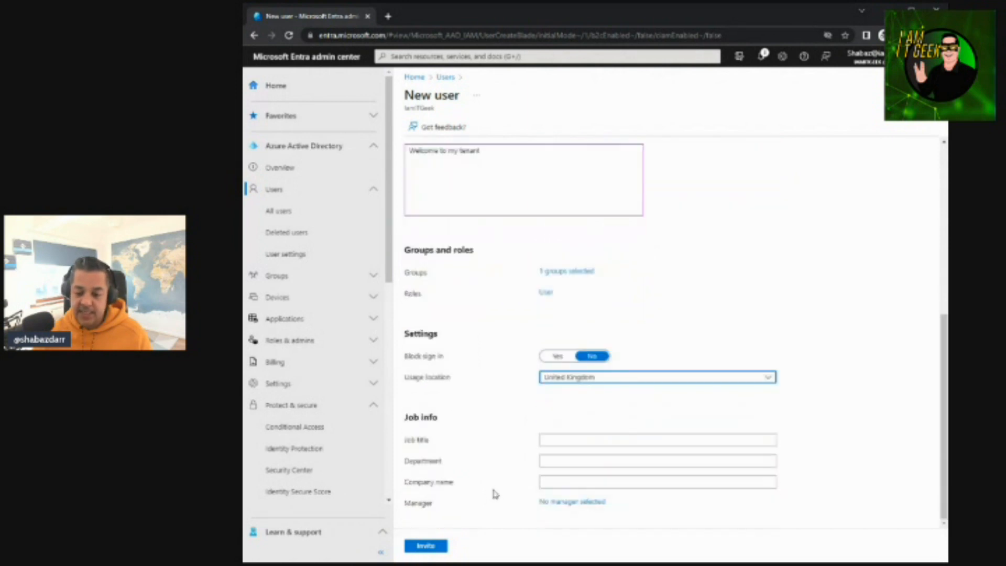
{"action": "left_click", "coordinate": [439, 547]}
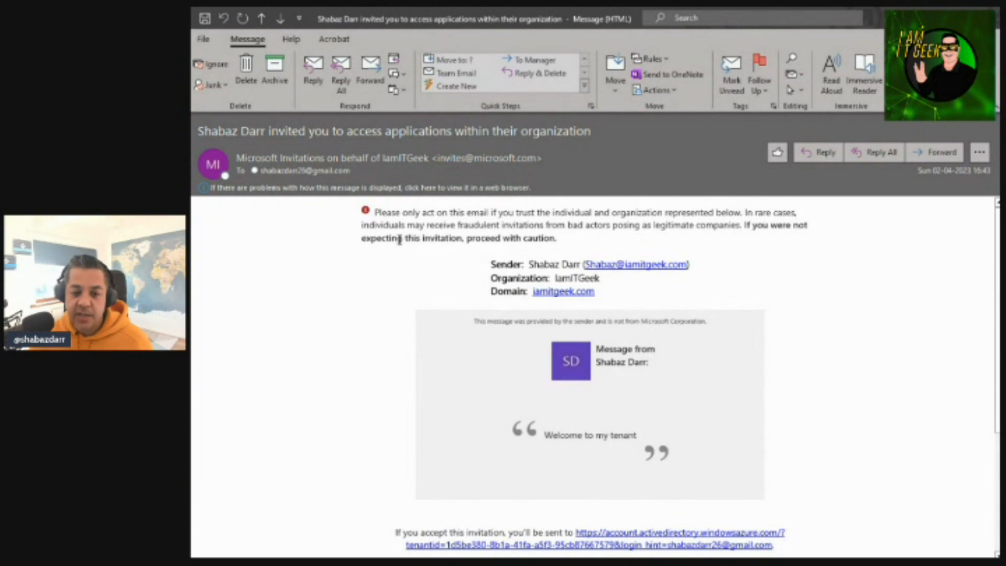
Switch to the Microsoft invitation email in Outlook, read it through and accept the invitation
{"action": "scroll", "coordinate": [480, 272], "scroll_direction": "down", "scroll_amount": 2}
{"action": "scroll", "coordinate": [480, 283], "scroll_direction": "up", "scroll_amount": 2}
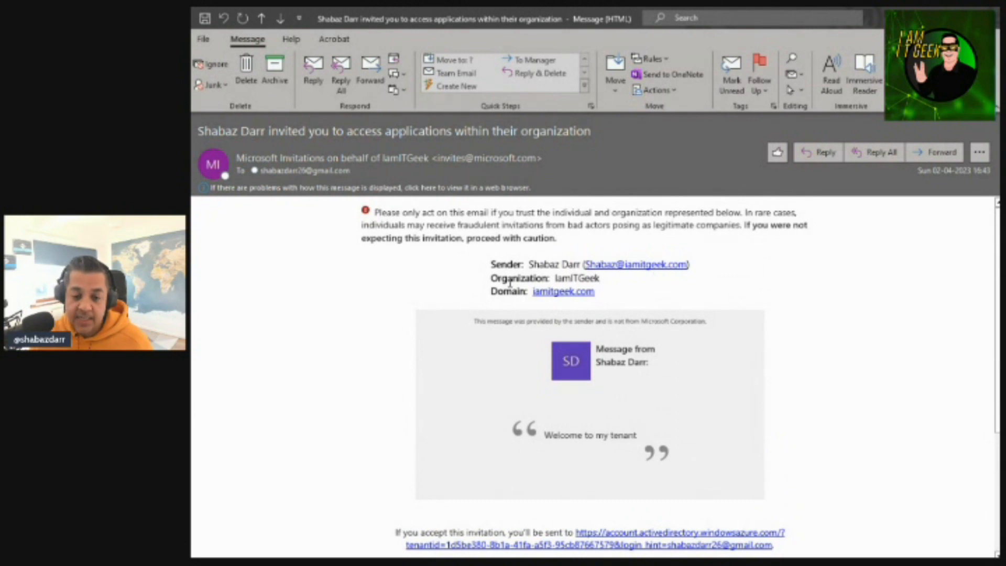
{"action": "scroll", "coordinate": [629, 336], "scroll_direction": "down", "scroll_amount": 2}
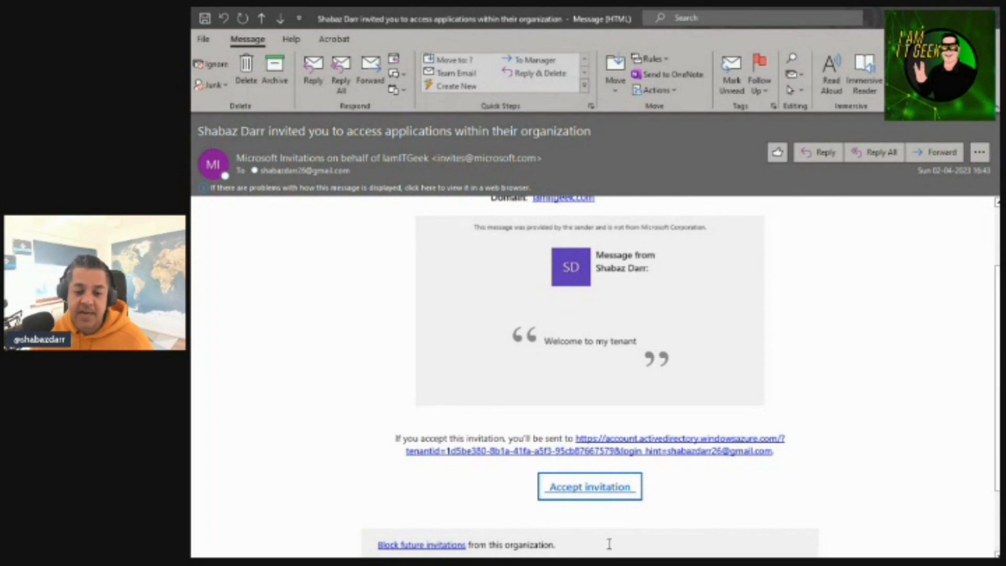
{"action": "left_click", "coordinate": [604, 493]}
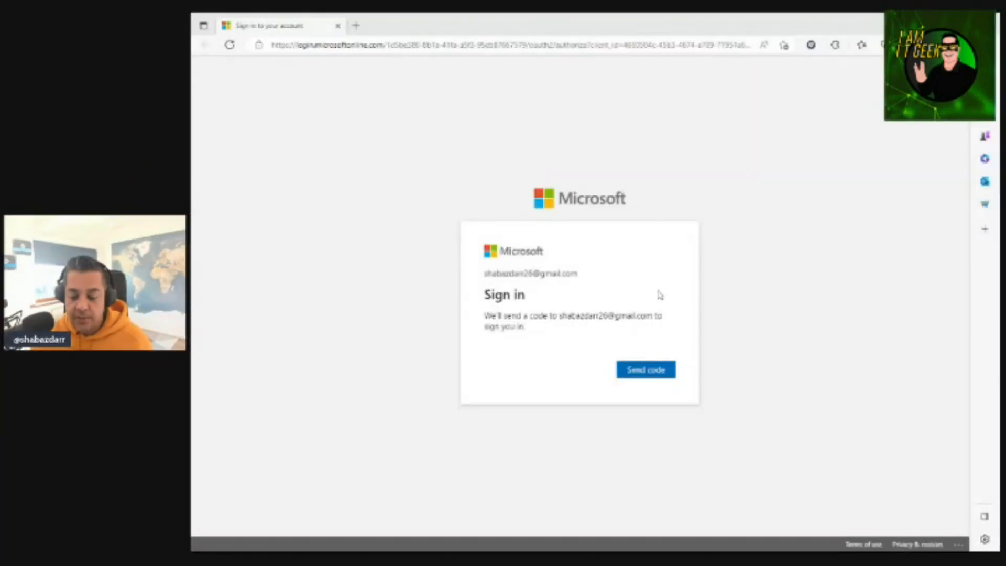
Request a sign-in code for the guest account, enter the emailed verification code, and accept the permissions requested by IamITGeek
{"action": "left_click", "coordinate": [770, 291]}
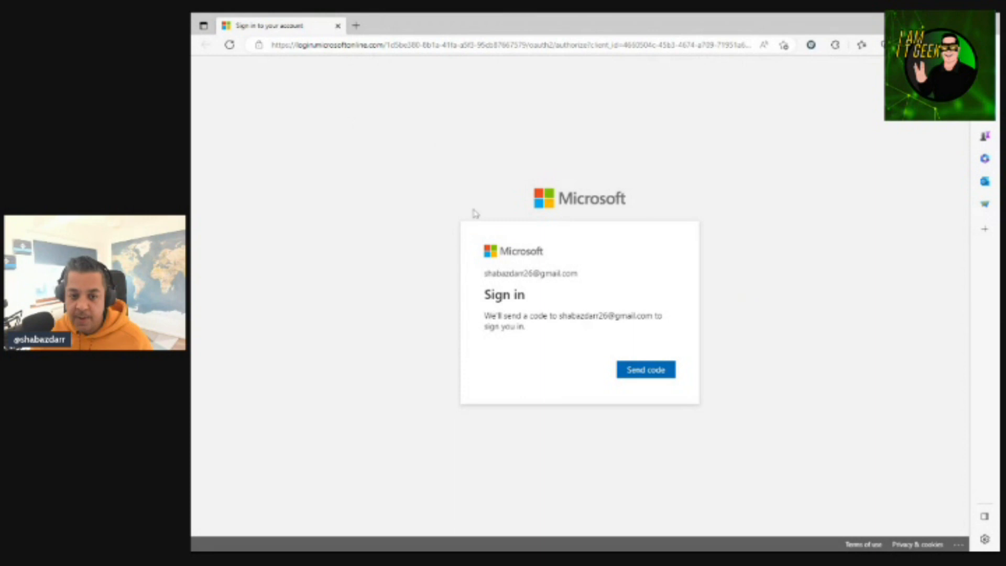
{"action": "left_click", "coordinate": [654, 370]}
{"action": "left_click", "coordinate": [484, 331]}
{"action": "key", "text": "alt+Tab"}
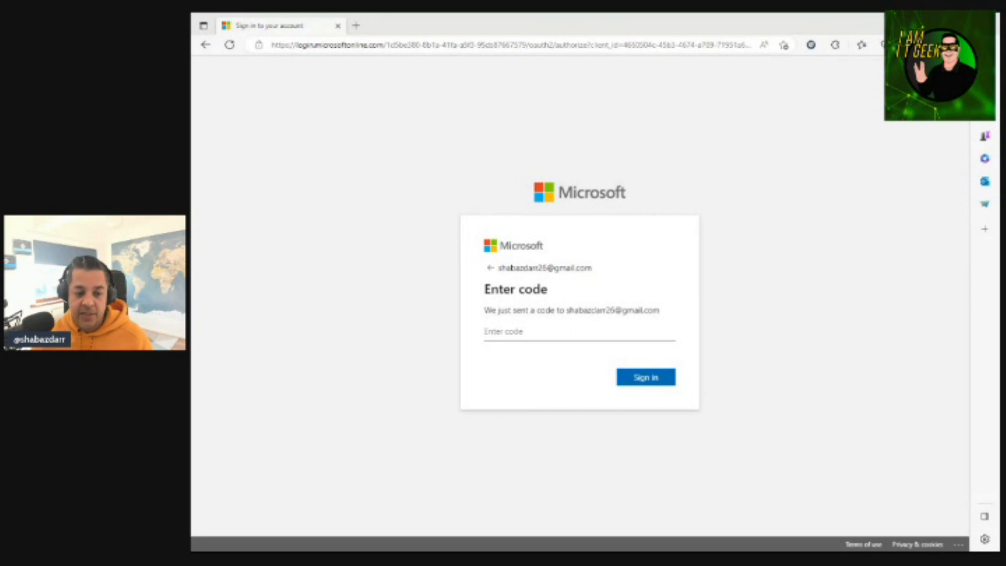
{"action": "left_click", "coordinate": [490, 331]}
{"action": "key", "text": "ctrl+v"}
{"action": "left_click", "coordinate": [655, 378]}
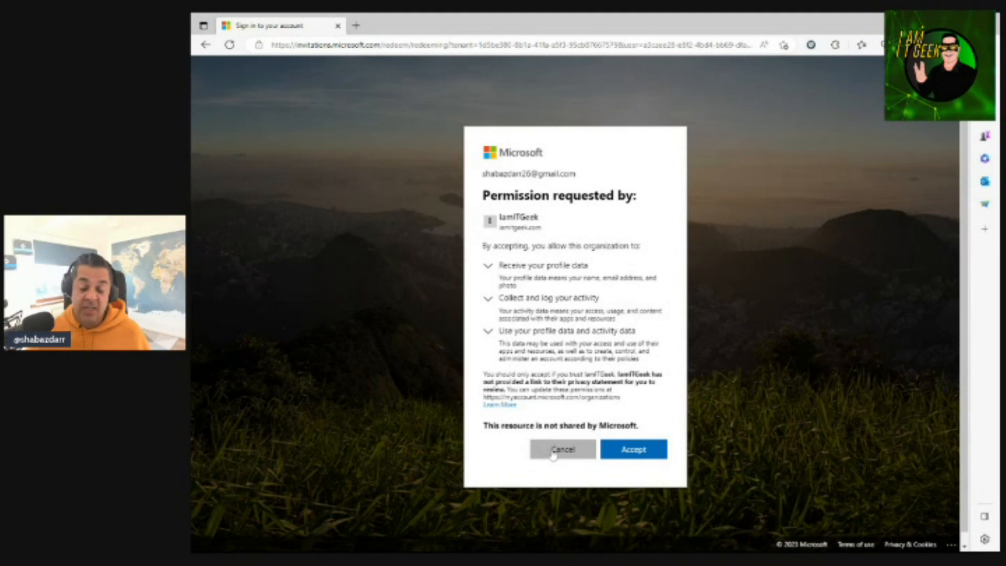
{"action": "left_click", "coordinate": [648, 450]}
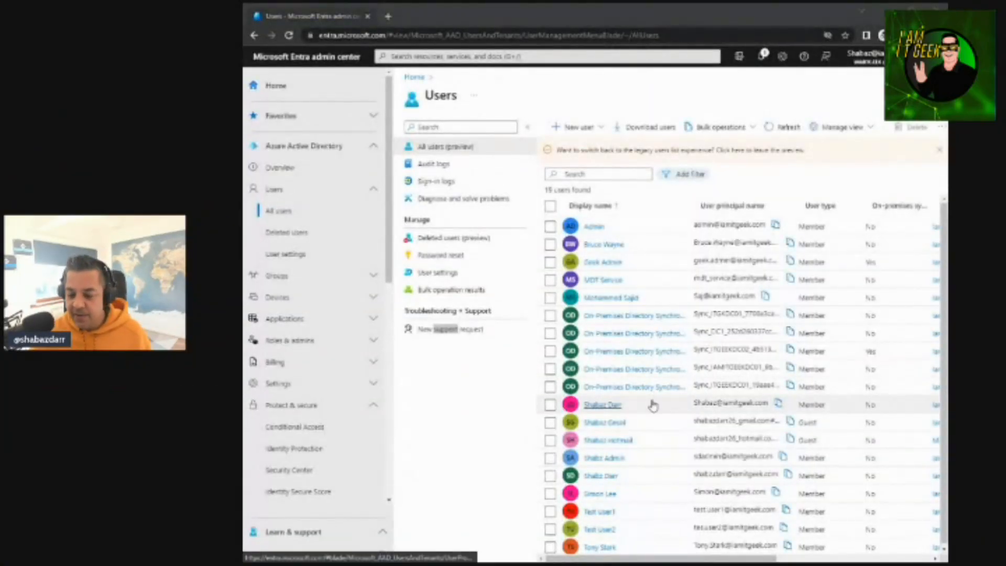
Back in the Microsoft Entra admin center, open the newly invited guest's overview from the all users list
{"action": "left_click", "coordinate": [607, 425]}
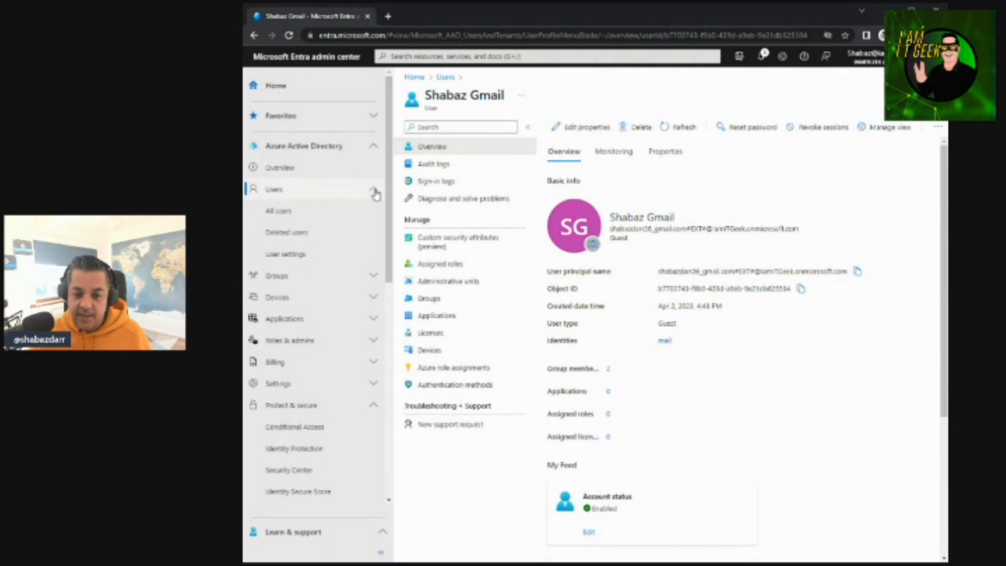
{"action": "left_click", "coordinate": [375, 193]}
{"action": "left_click", "coordinate": [372, 193]}
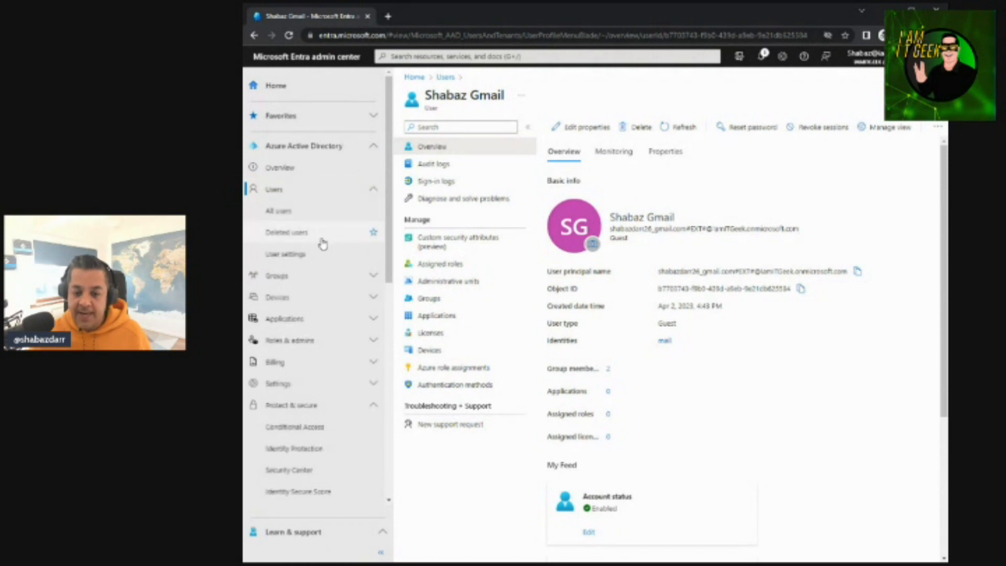
Open the external collaboration settings from the user settings and review the guest access, invite, leave and collaboration options
{"action": "left_click", "coordinate": [286, 253]}
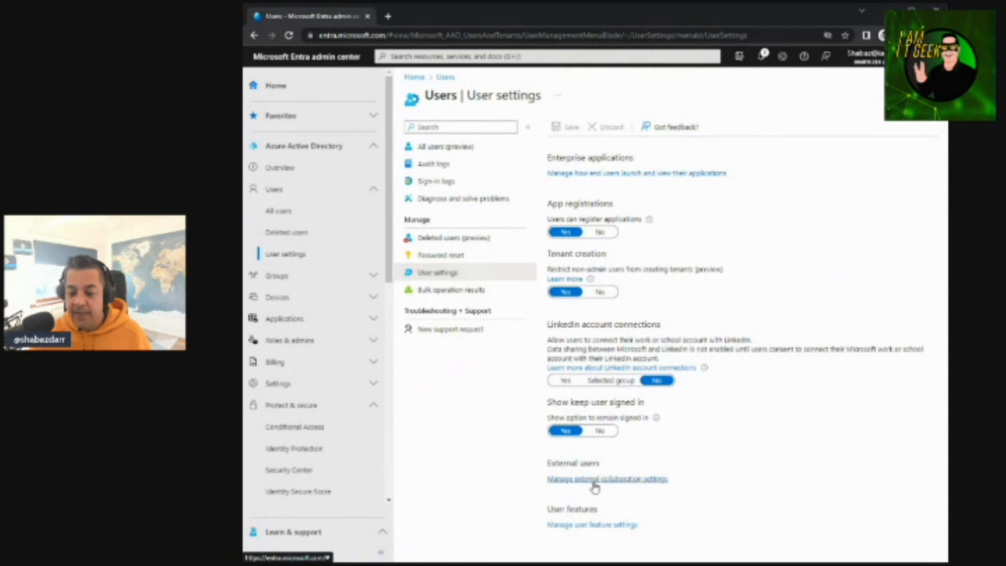
{"action": "left_click", "coordinate": [595, 479]}
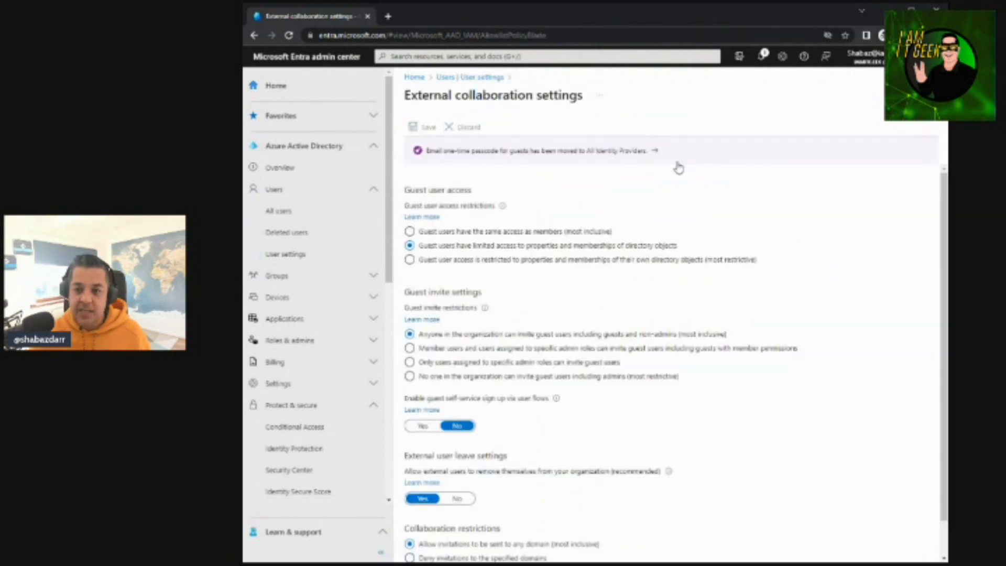
{"action": "mouse_move", "coordinate": [684, 25]}
{"action": "left_mouse_down"}
{"action": "mouse_move", "coordinate": [698, 27]}
{"action": "mouse_move", "coordinate": [684, 25]}
{"action": "left_mouse_up"}
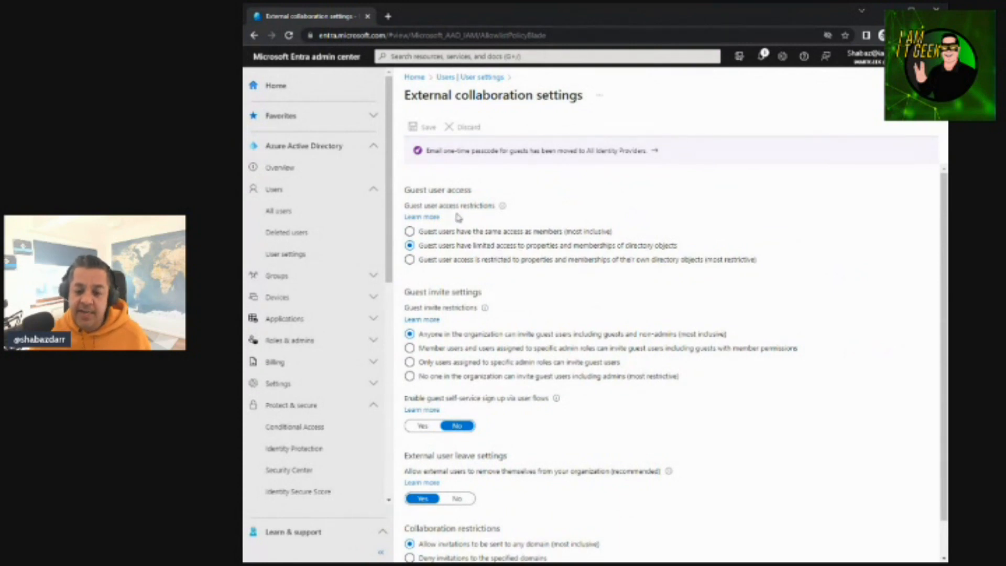
{"action": "mouse_move", "coordinate": [504, 210]}
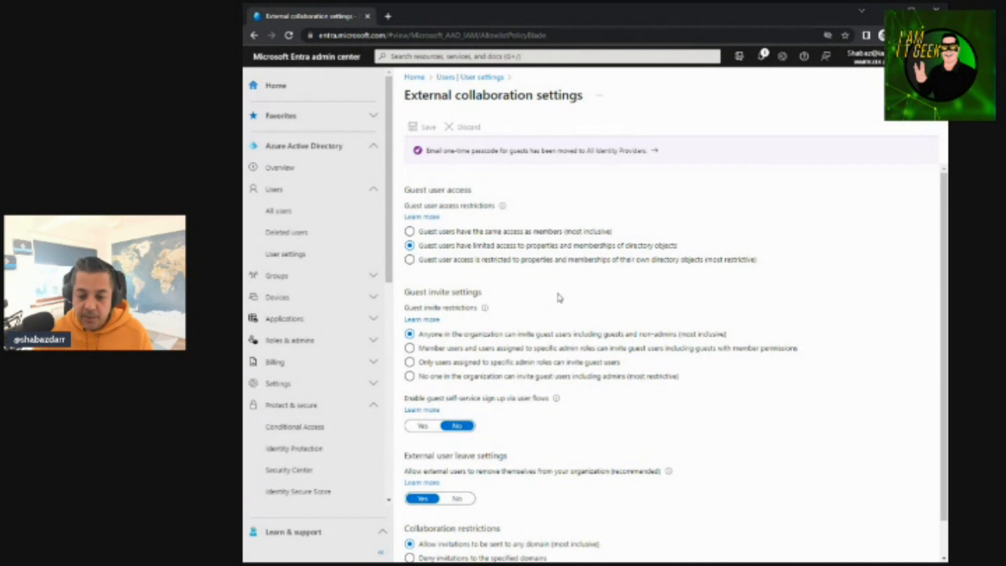
{"action": "scroll", "coordinate": [558, 297], "scroll_direction": "down", "scroll_amount": 1}
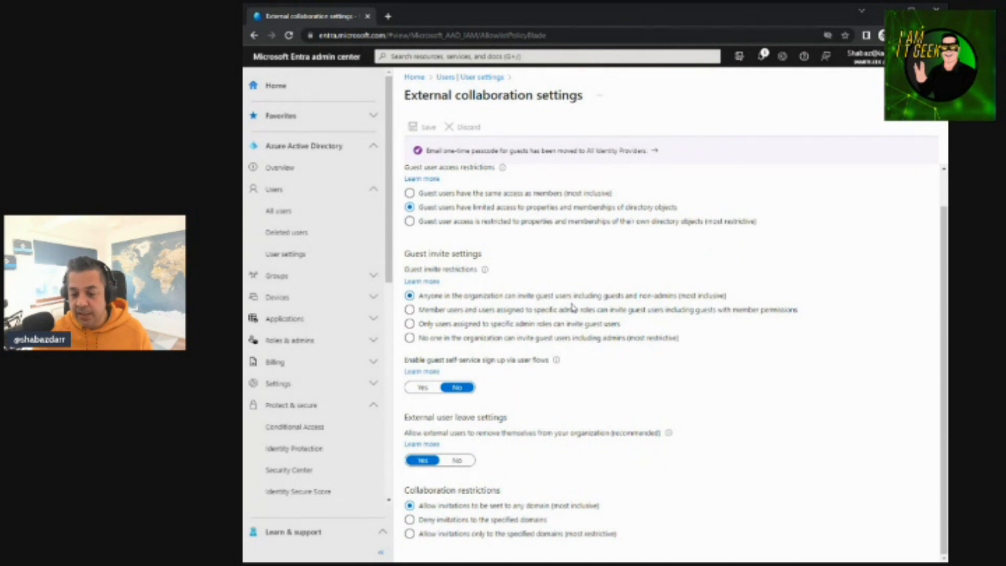
Set the guest invite restrictions to let member users and users assigned to specific admin roles invite guests, including guests with member permissions
{"action": "left_click", "coordinate": [587, 326]}
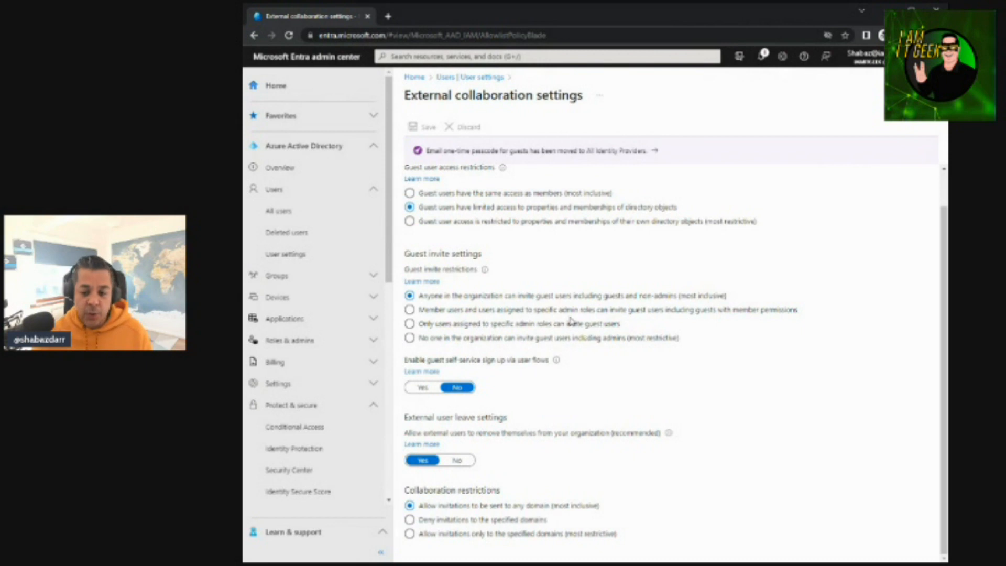
{"action": "left_click", "coordinate": [534, 312]}
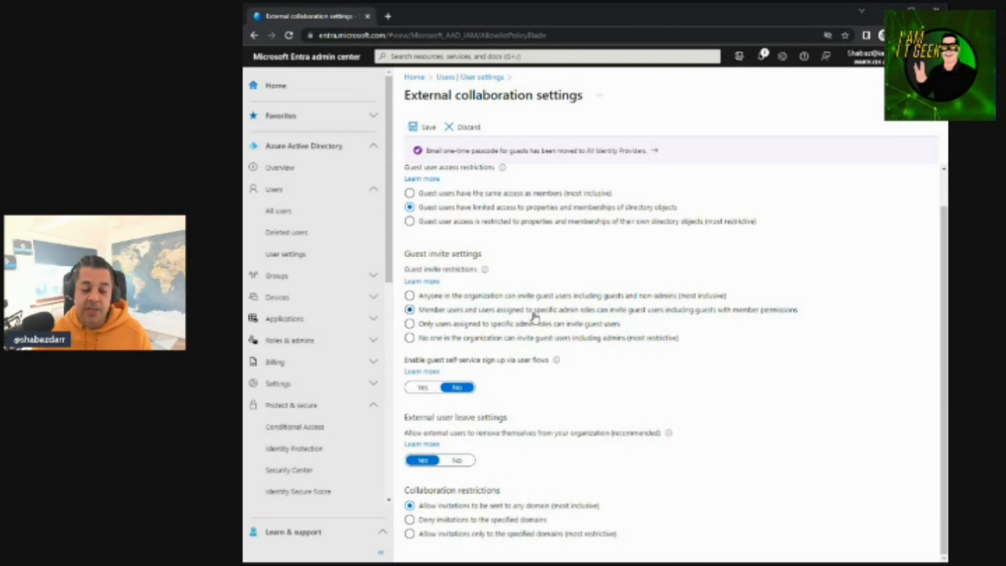
{"action": "left_click", "coordinate": [520, 325]}
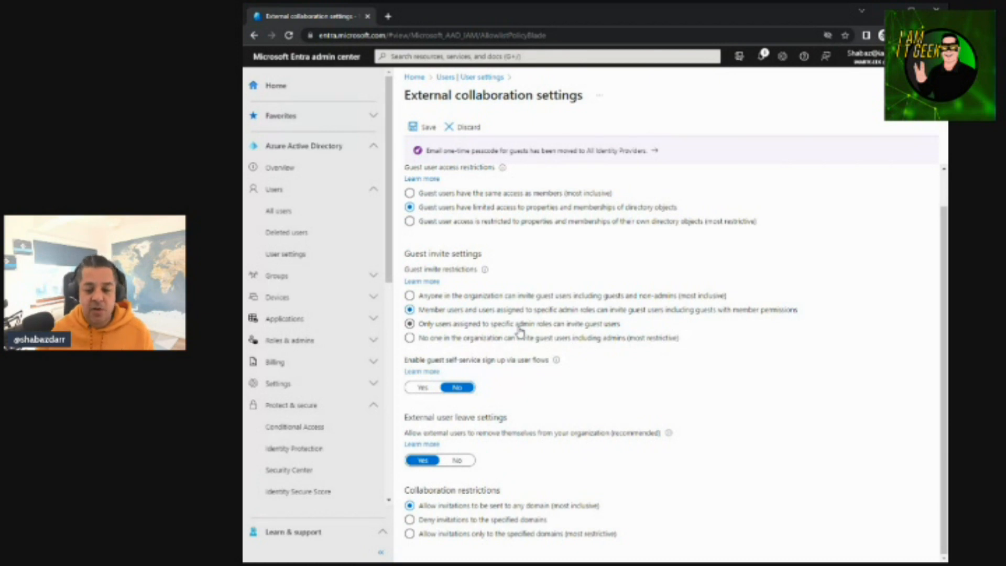
{"action": "left_click", "coordinate": [513, 313]}
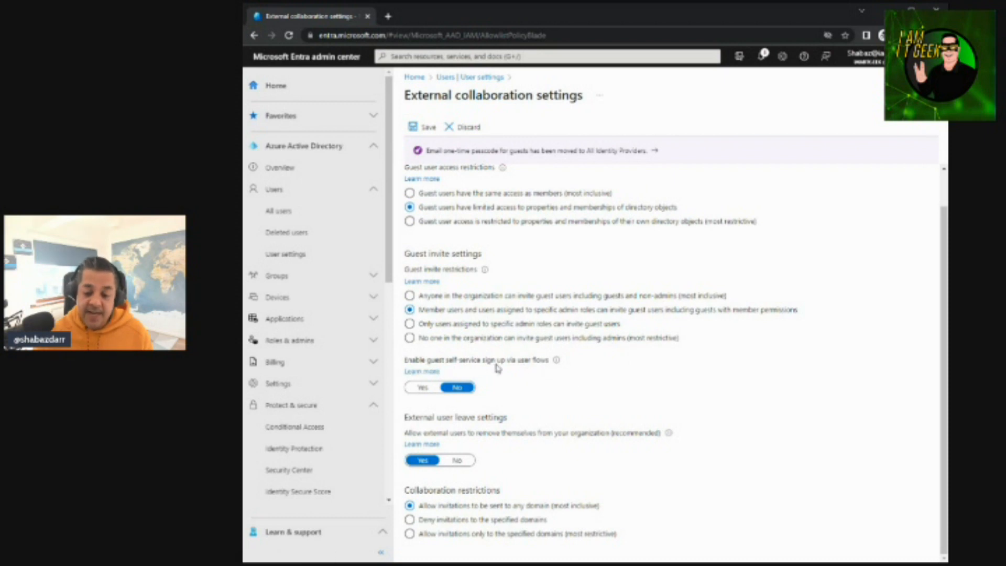
{"action": "mouse_move", "coordinate": [557, 362]}
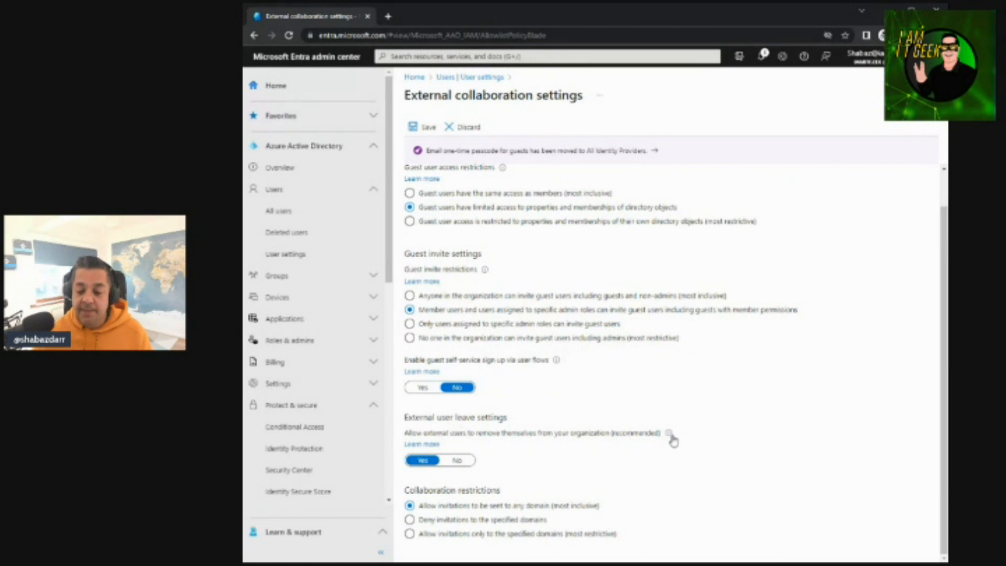
Try the collaboration restrictions that deny invitations to specified domains and that allow invitations only to specified domains
{"action": "mouse_move", "coordinate": [670, 436]}
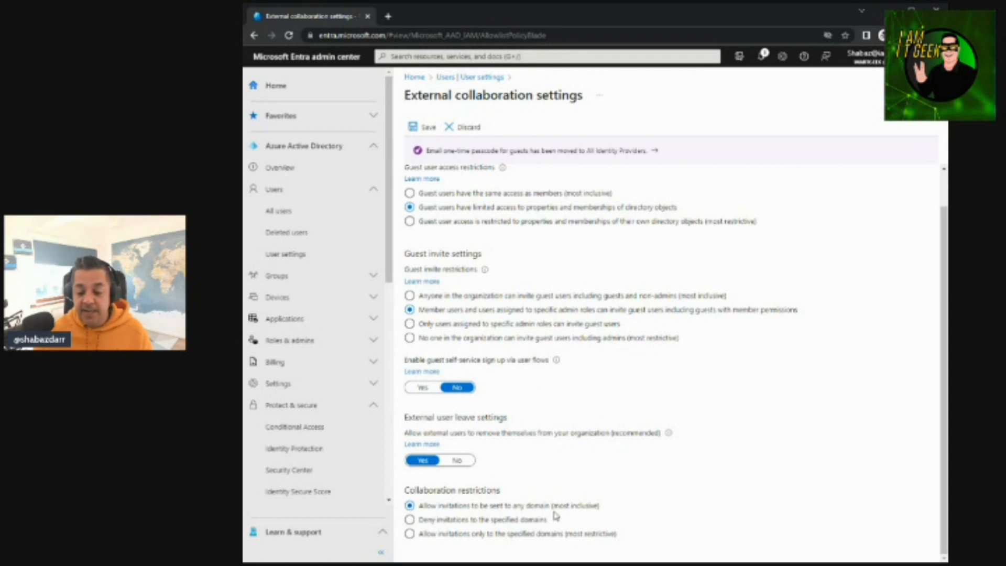
{"action": "left_click", "coordinate": [410, 521]}
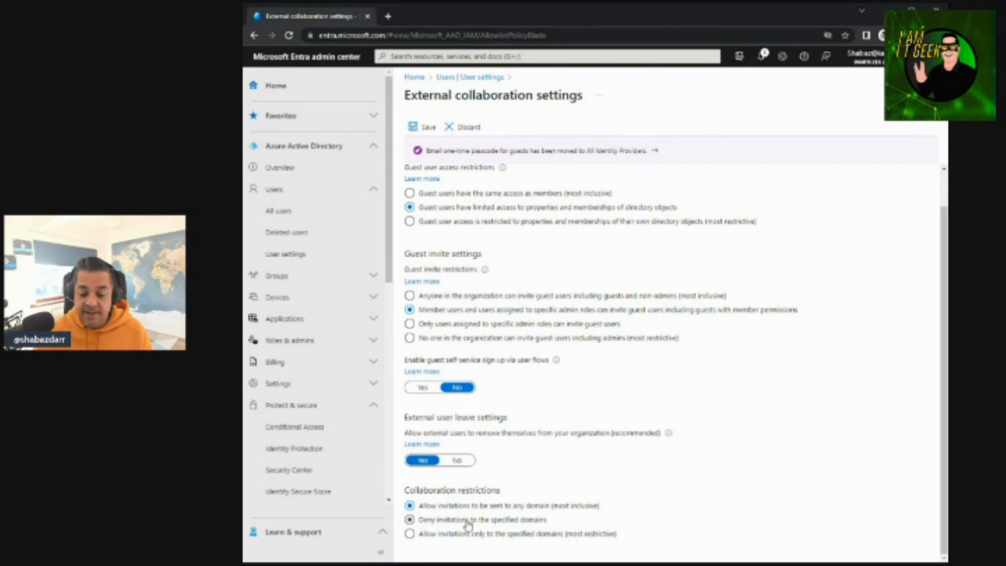
{"action": "left_click", "coordinate": [459, 535]}
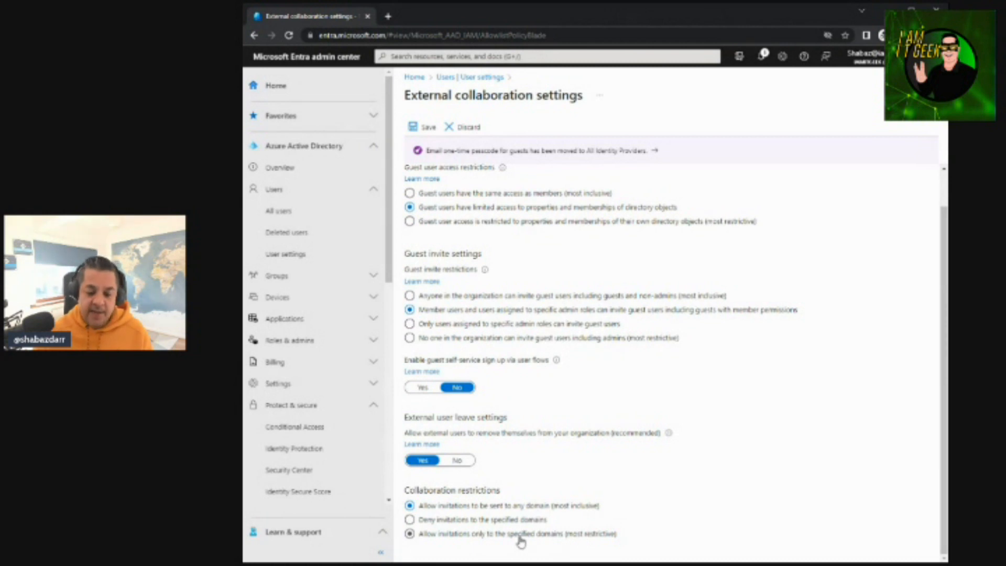
{"action": "scroll", "coordinate": [520, 542], "scroll_direction": "down", "scroll_amount": 2}
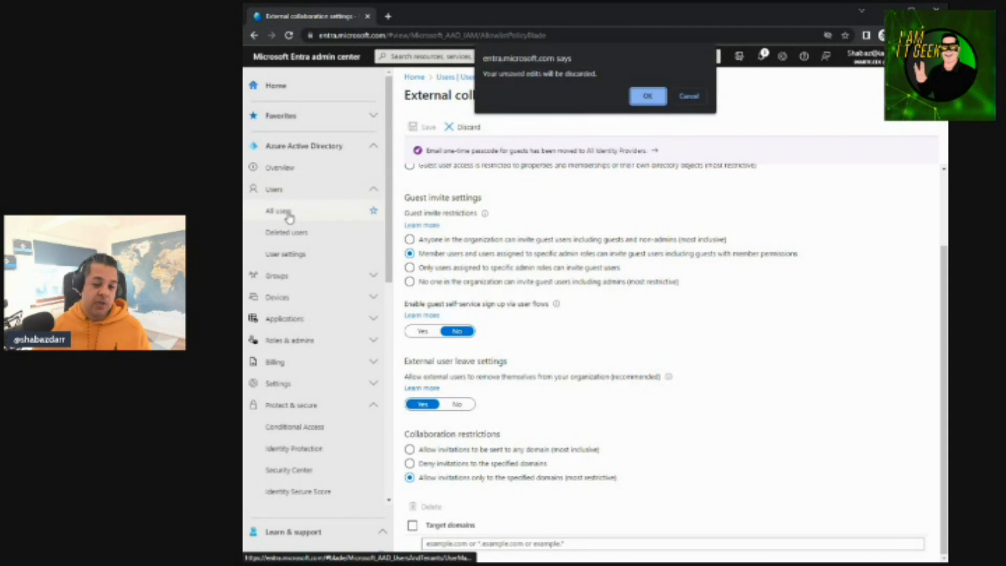
Return to the all users list, discarding the unsaved collaboration edits, and review the CSV-based bulk create users form
{"action": "left_click", "coordinate": [649, 97]}
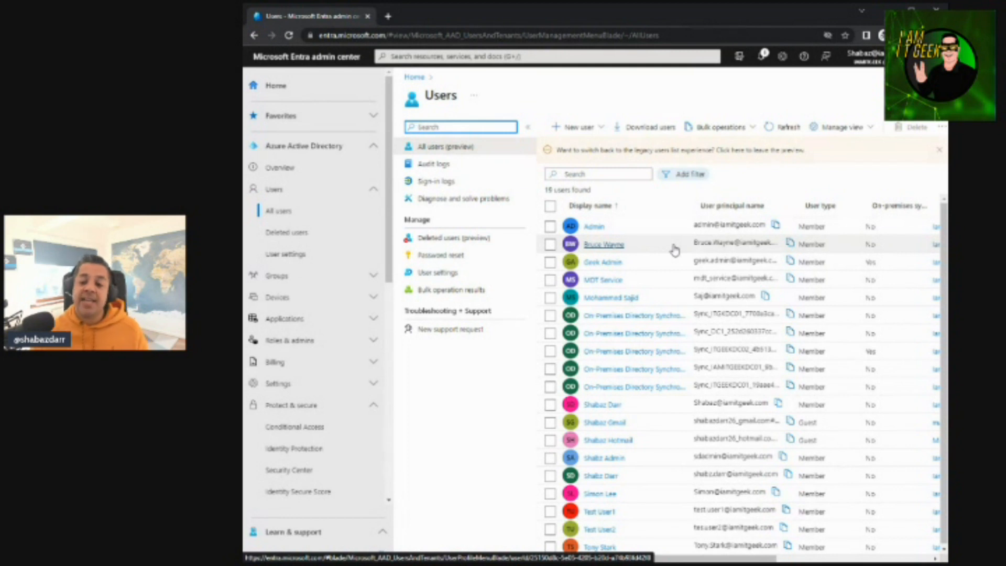
{"action": "left_click", "coordinate": [754, 130]}
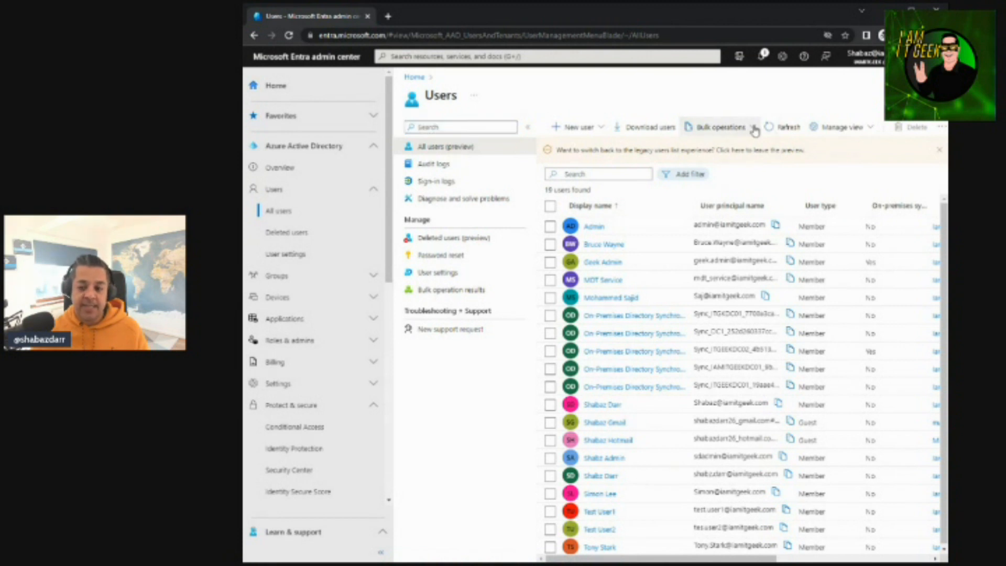
{"action": "left_click", "coordinate": [755, 130]}
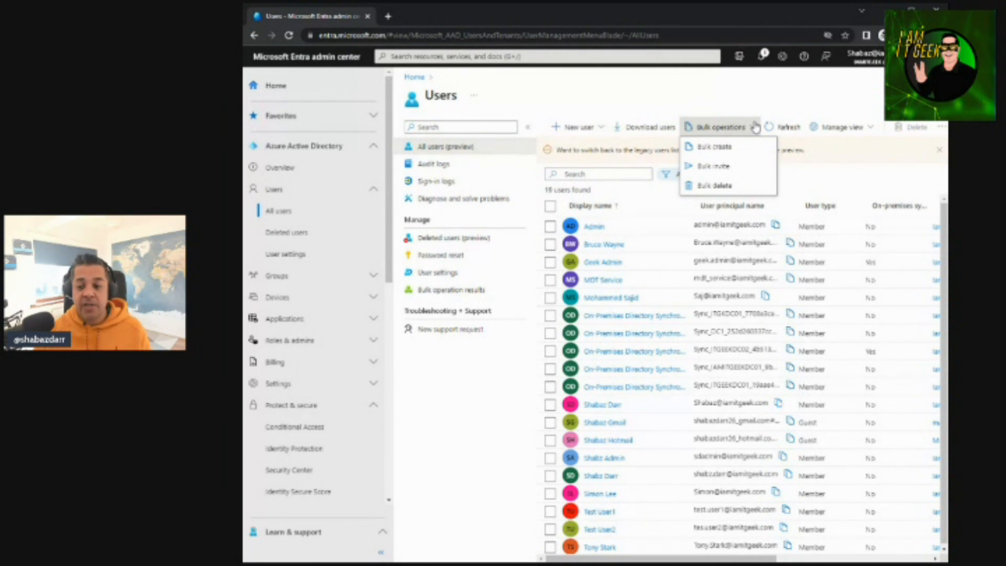
{"action": "left_click", "coordinate": [723, 149]}
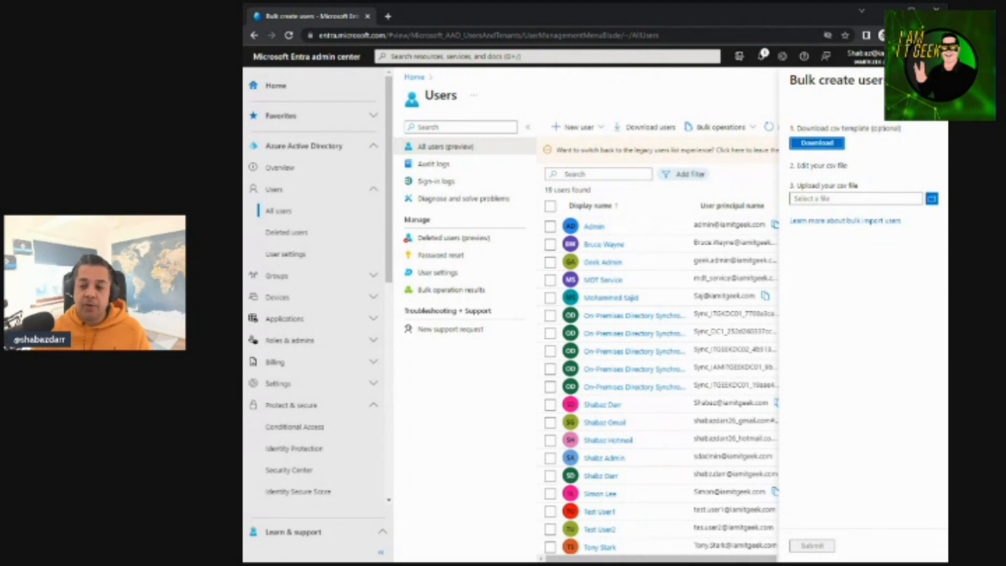
{"action": "left_click", "coordinate": [936, 80]}
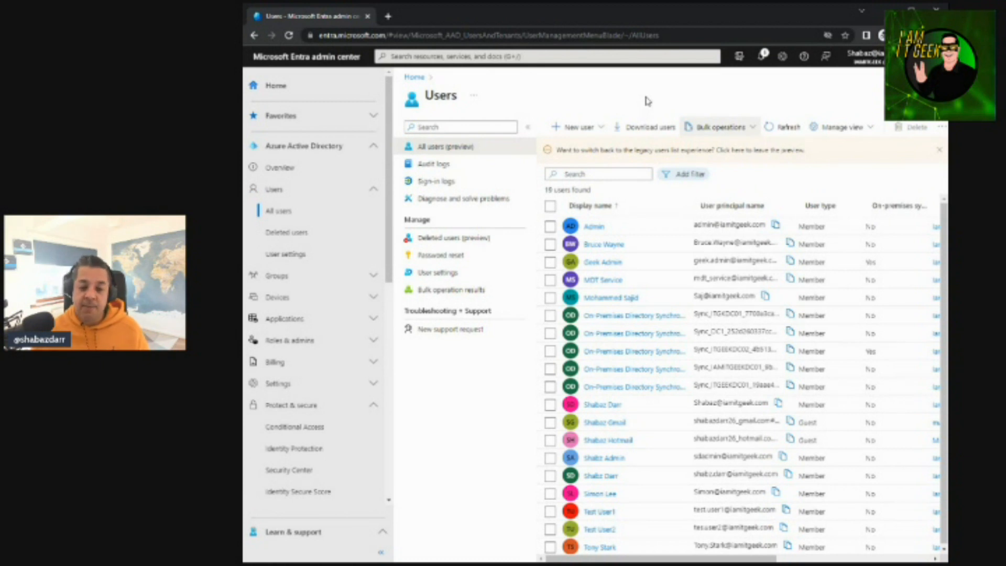
{"action": "left_click", "coordinate": [374, 192]}
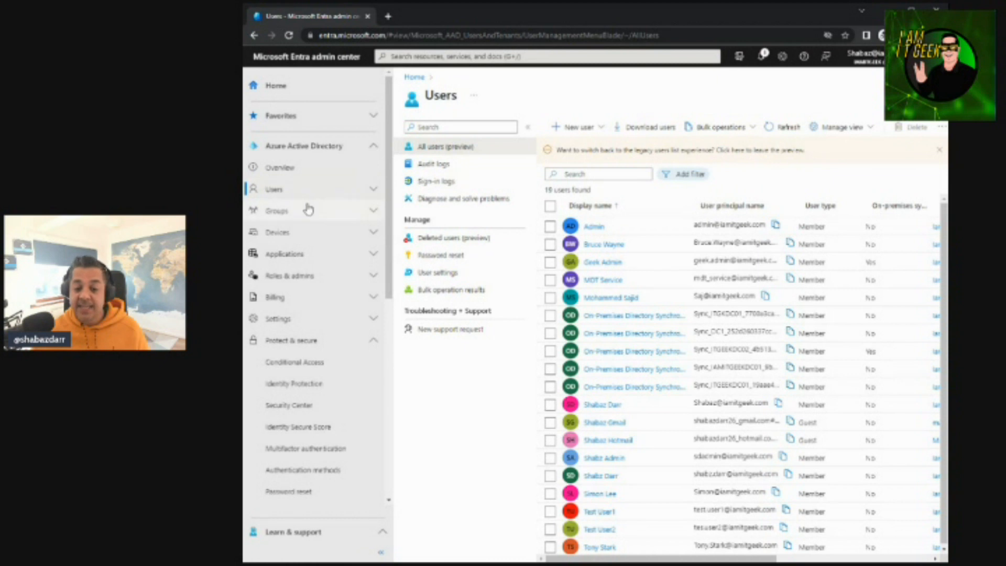
{"action": "left_click", "coordinate": [372, 212]}
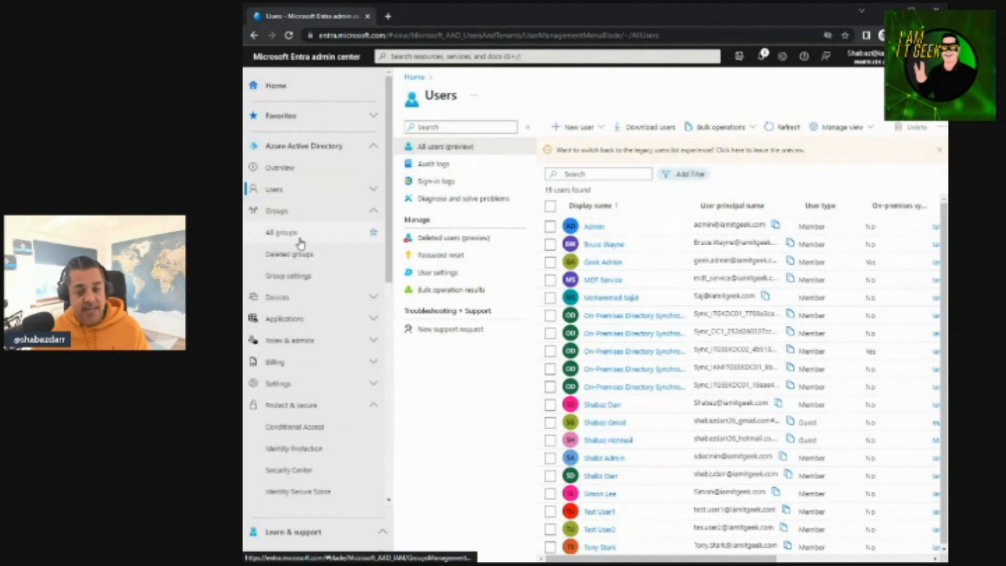
{"action": "left_click", "coordinate": [373, 211]}
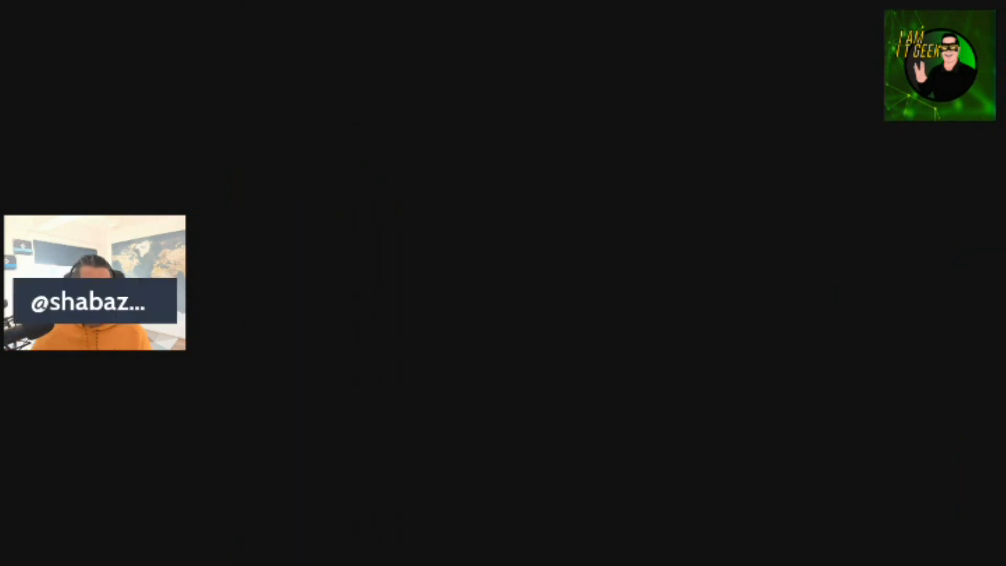